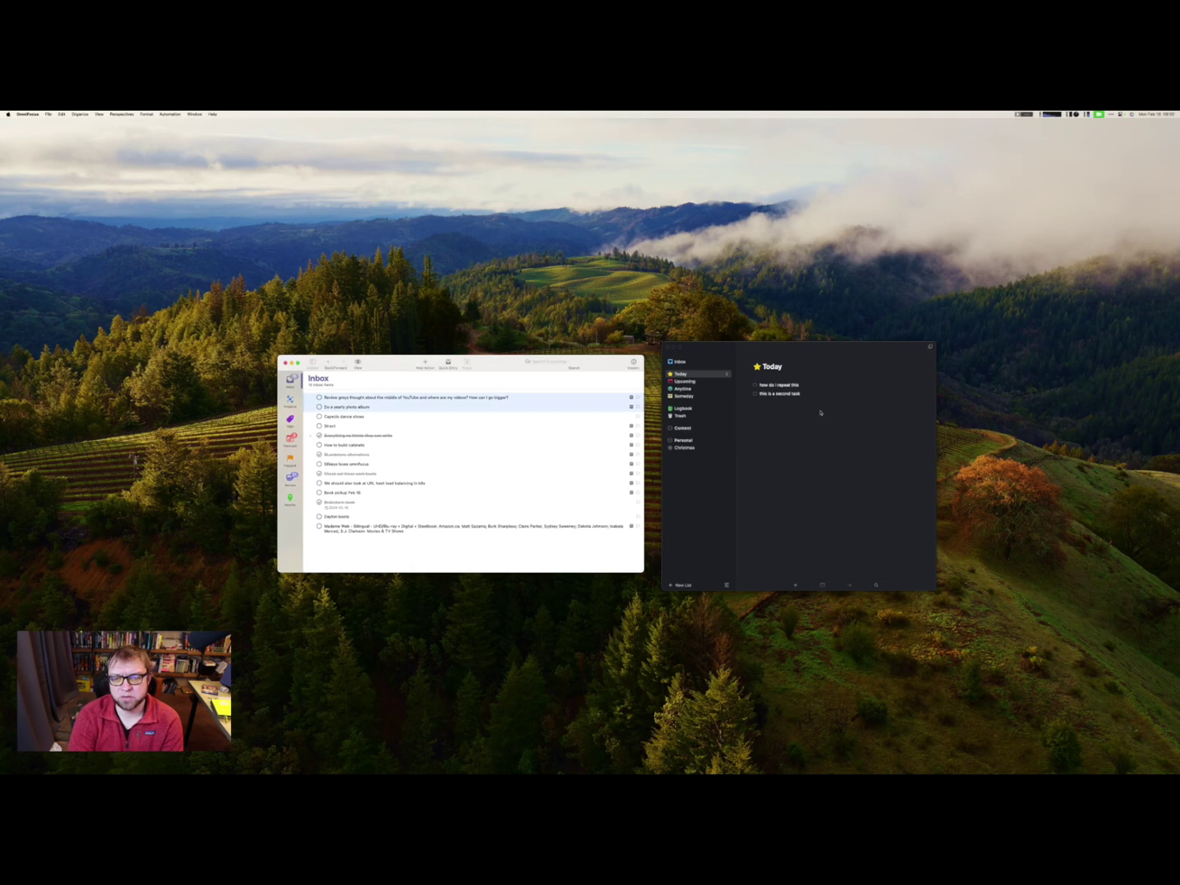
Edit the first OmniFocus inbox task, leave its project unassigned, and also select Do a yearly photo album
click(361, 398)
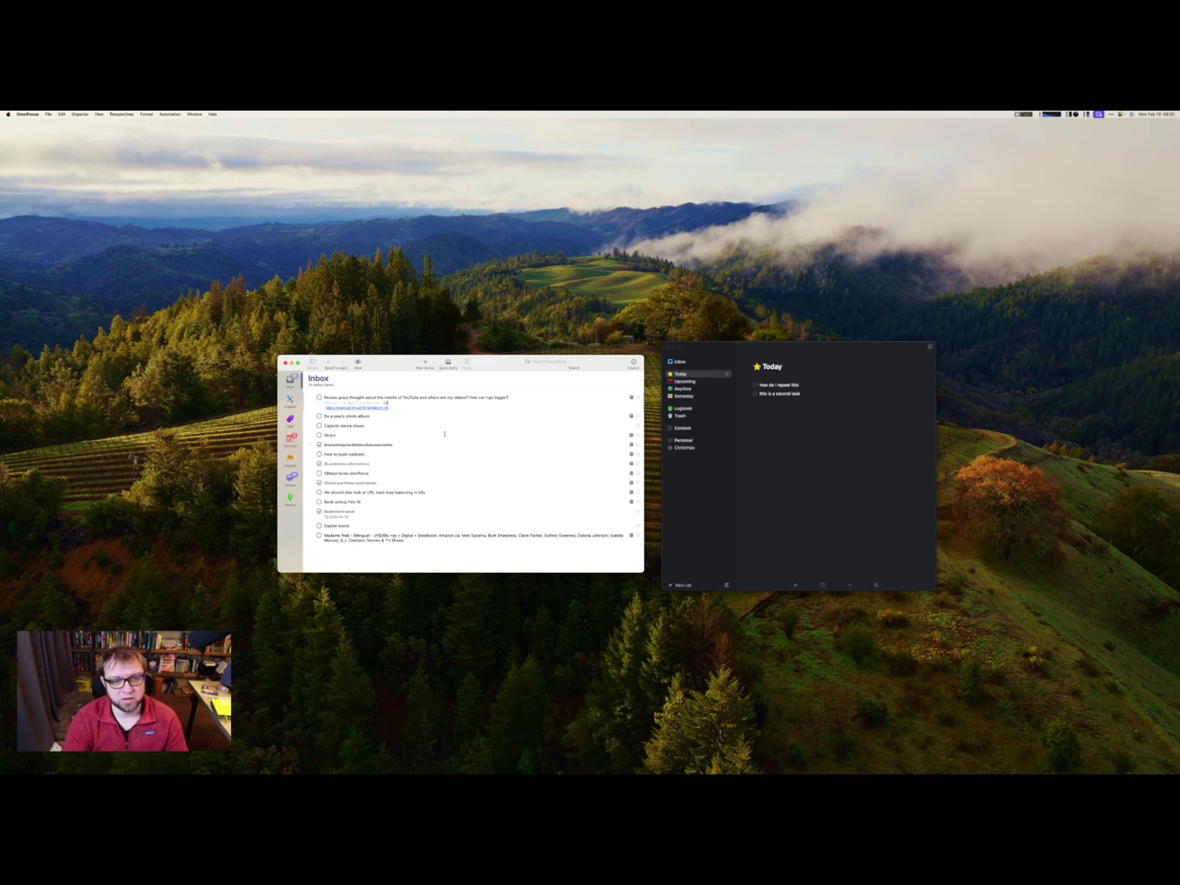
key(Escape)
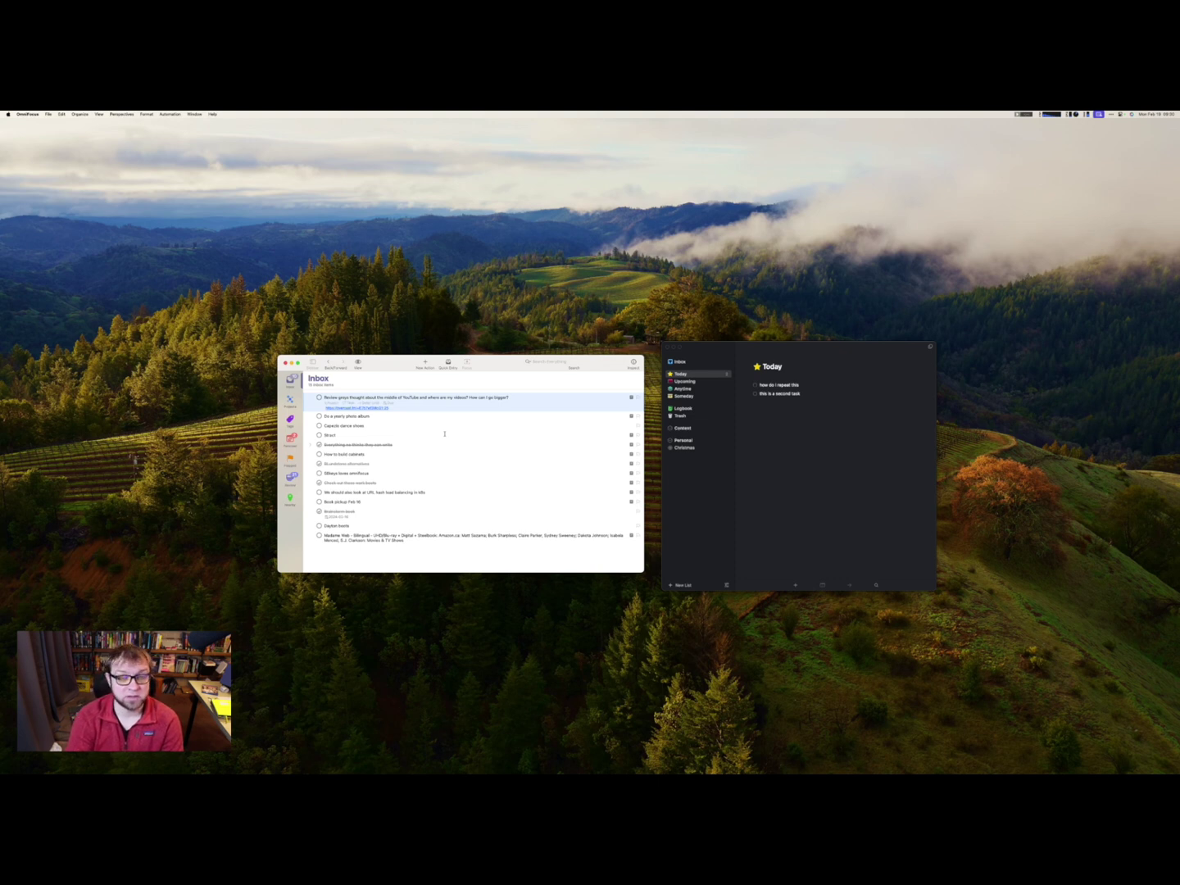
key(Return)
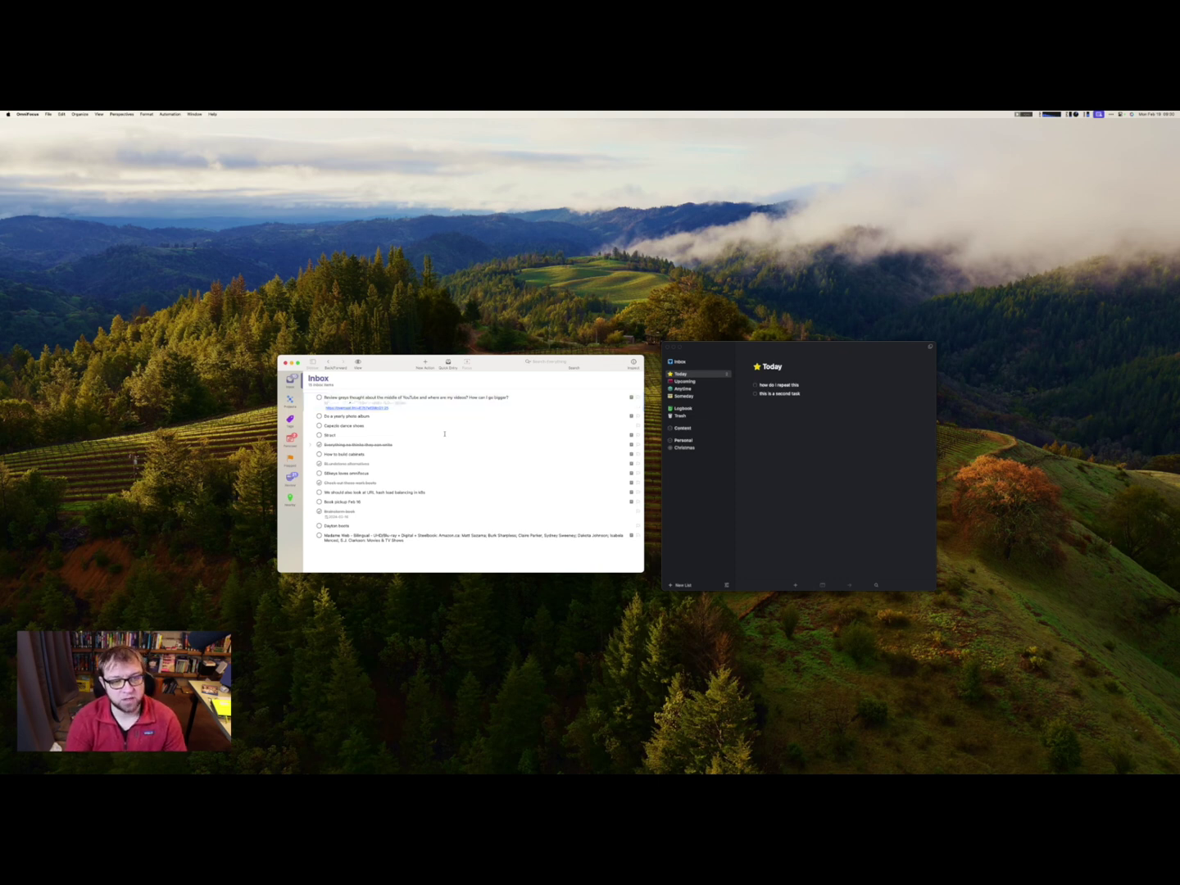
key(Tab)
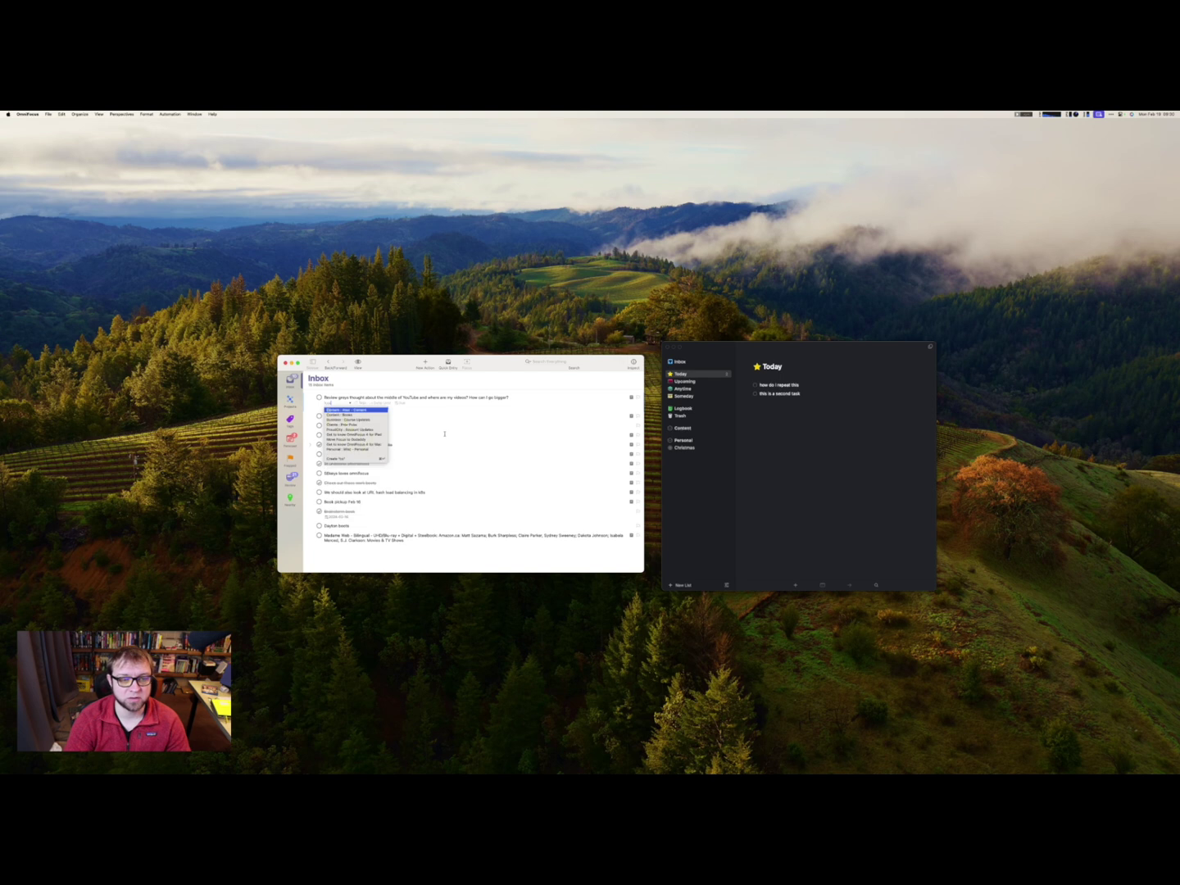
key(Escape)
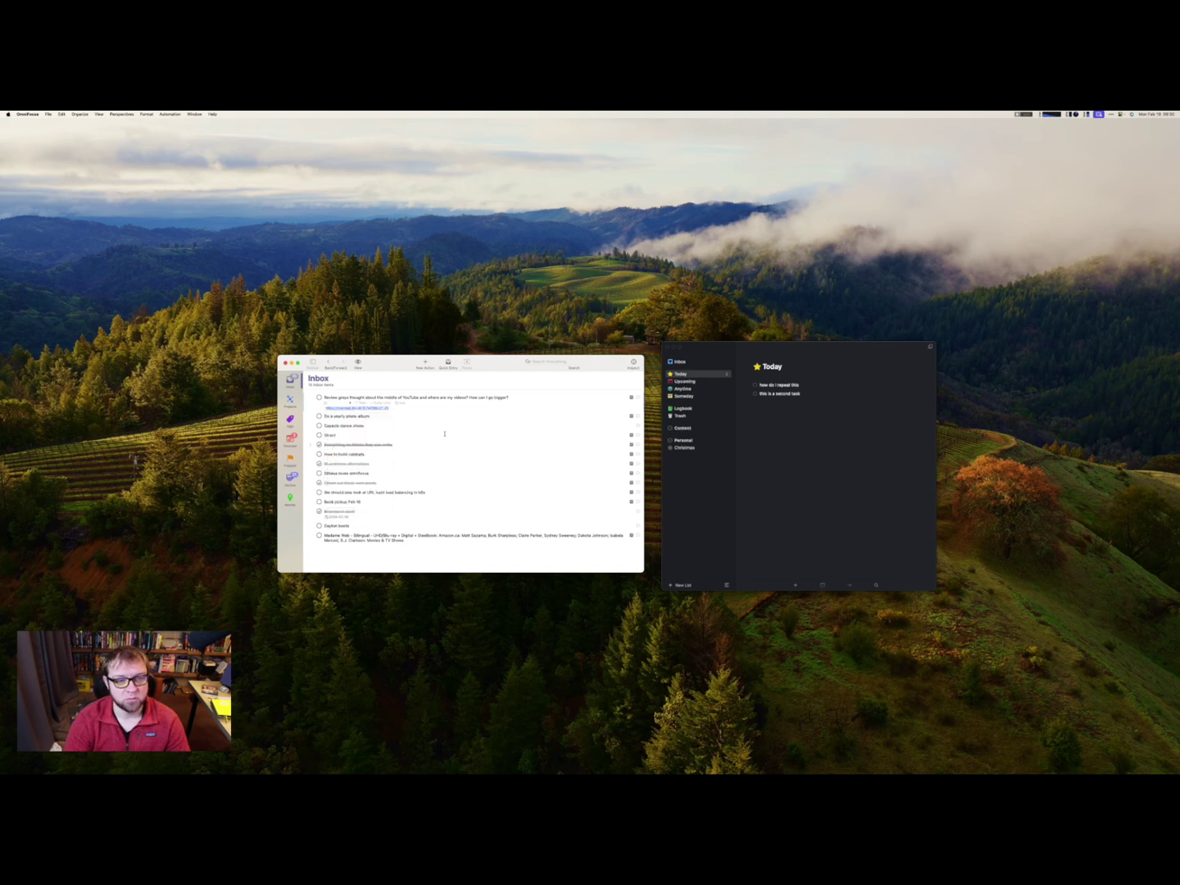
key(Escape)
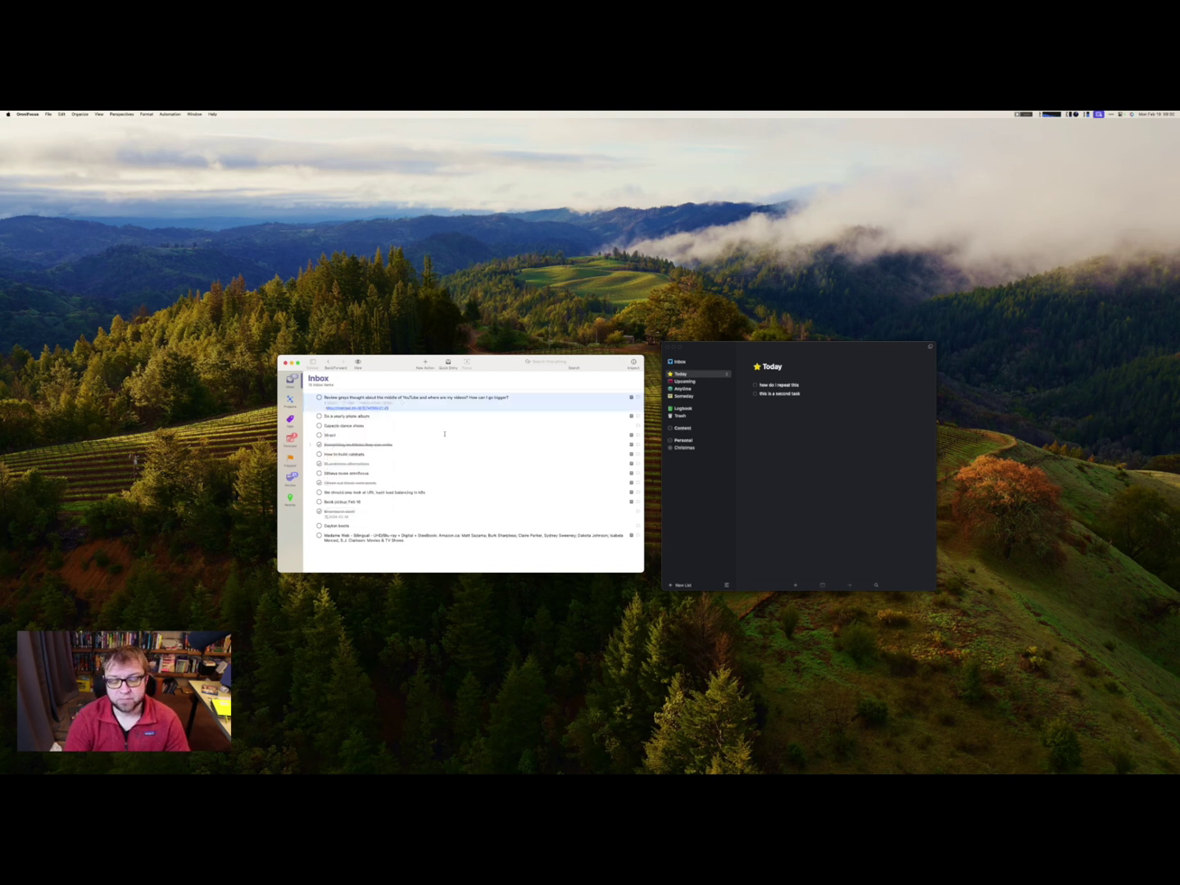
key(shift+Down)
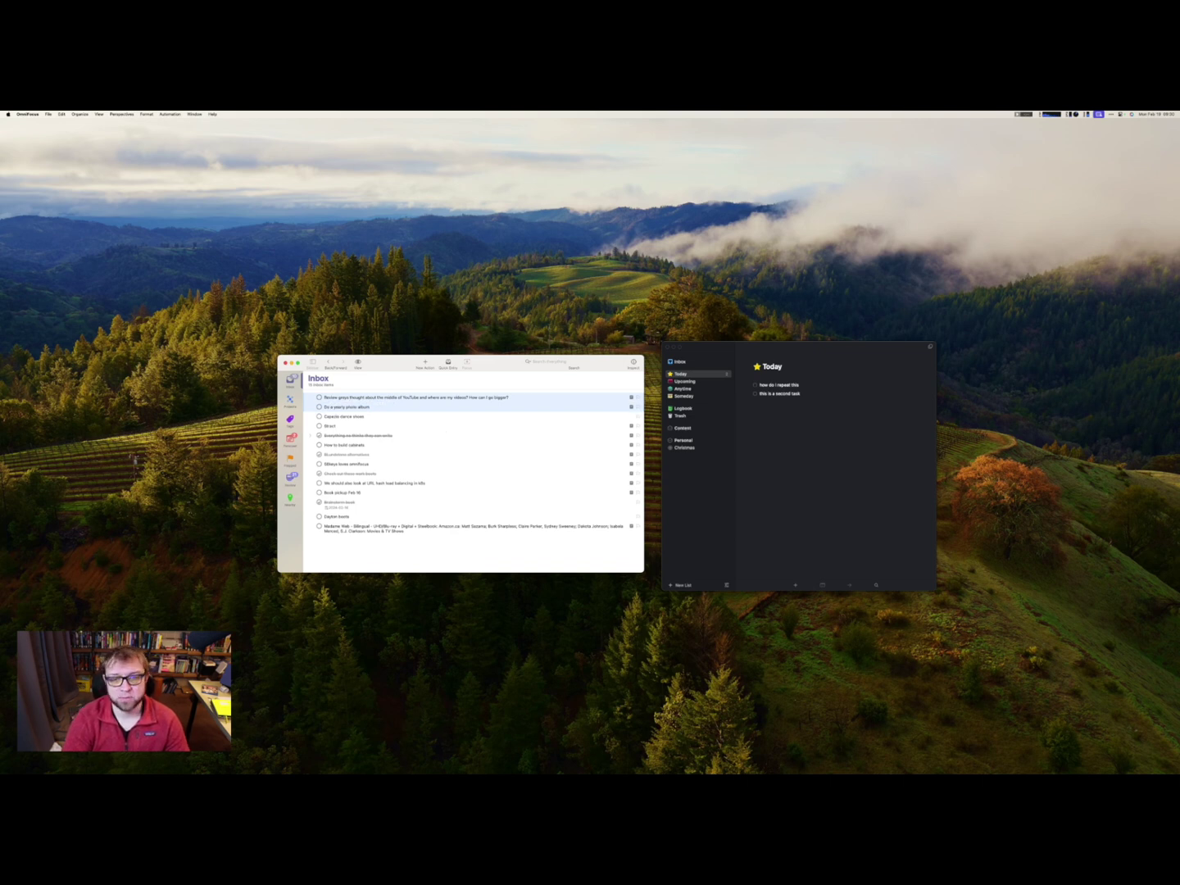
In Things 3, move 'how do I repeat this' and 'this is a second task' into the Content project
click(779, 507)
click(775, 386)
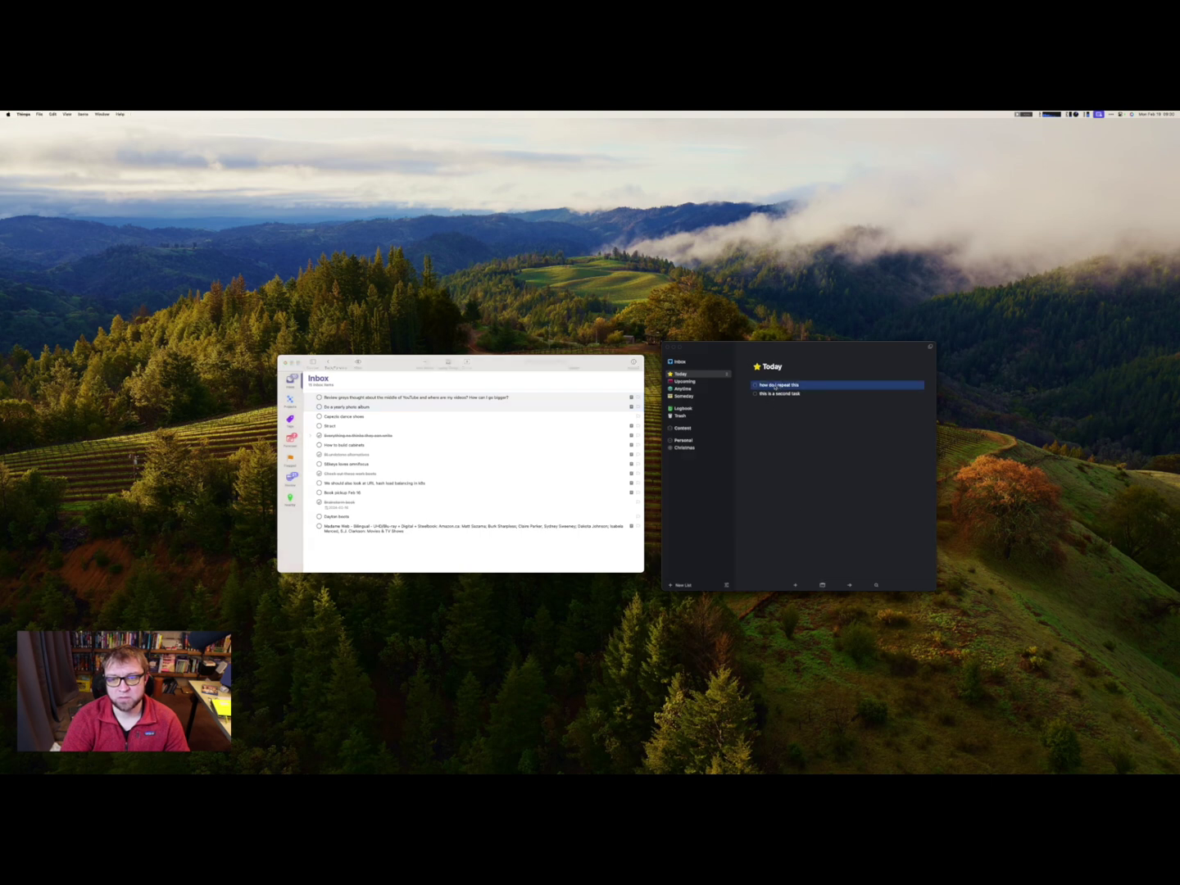
key(shift+Down)
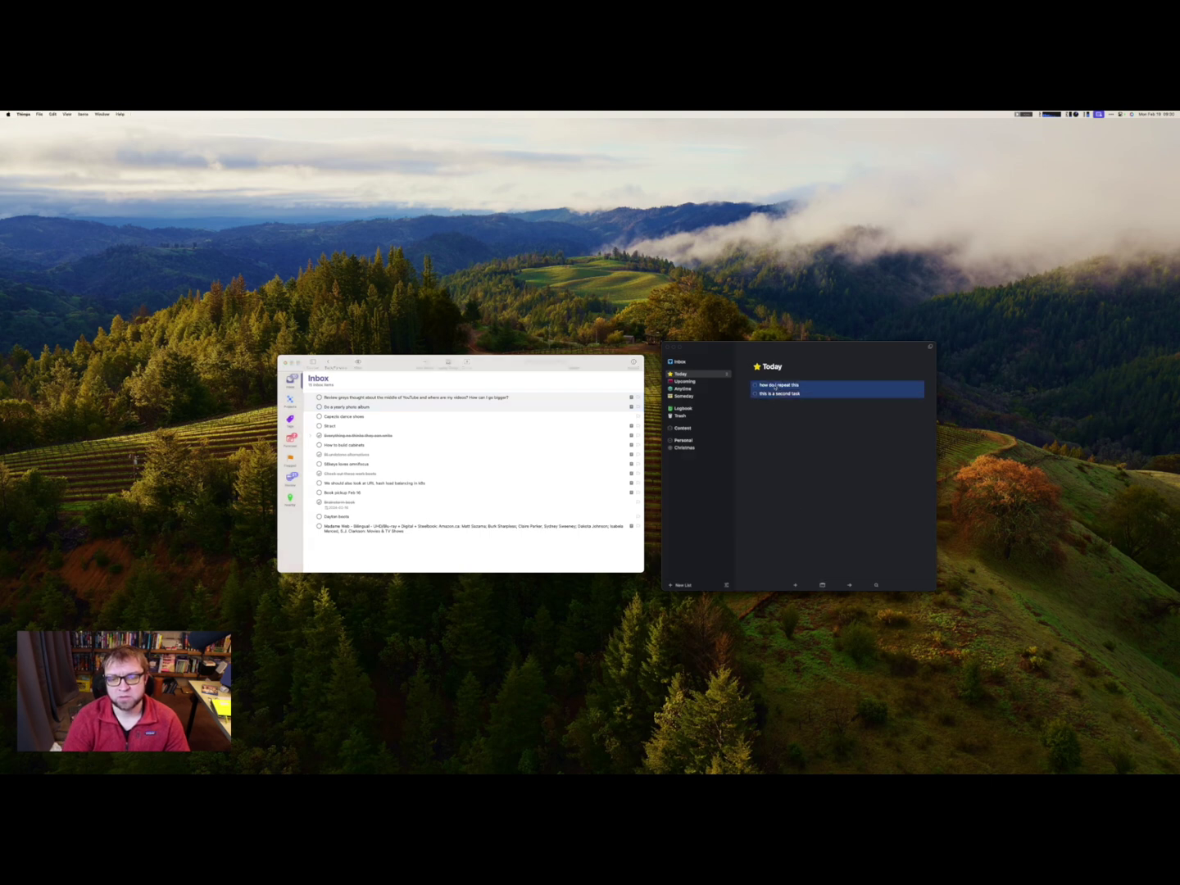
key(super+shift+m)
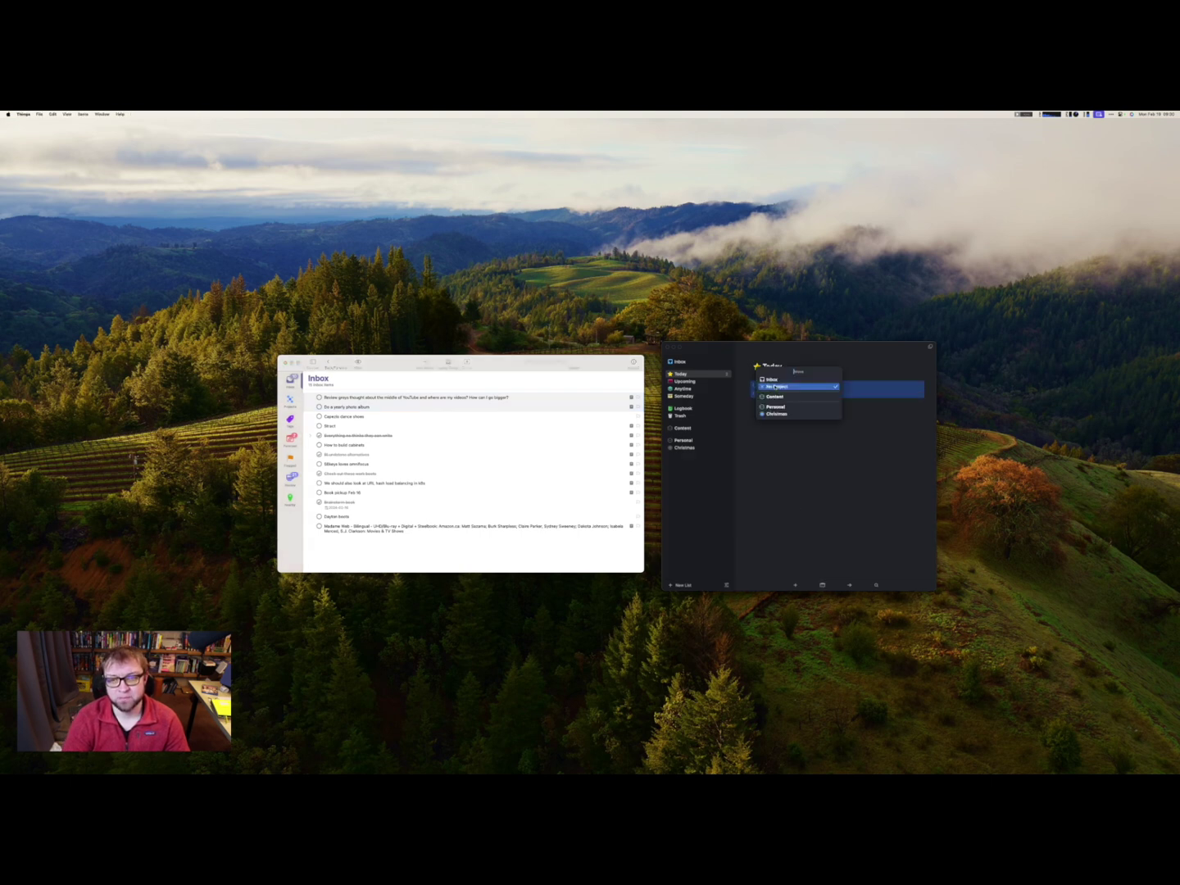
key(Down)
key(Return)
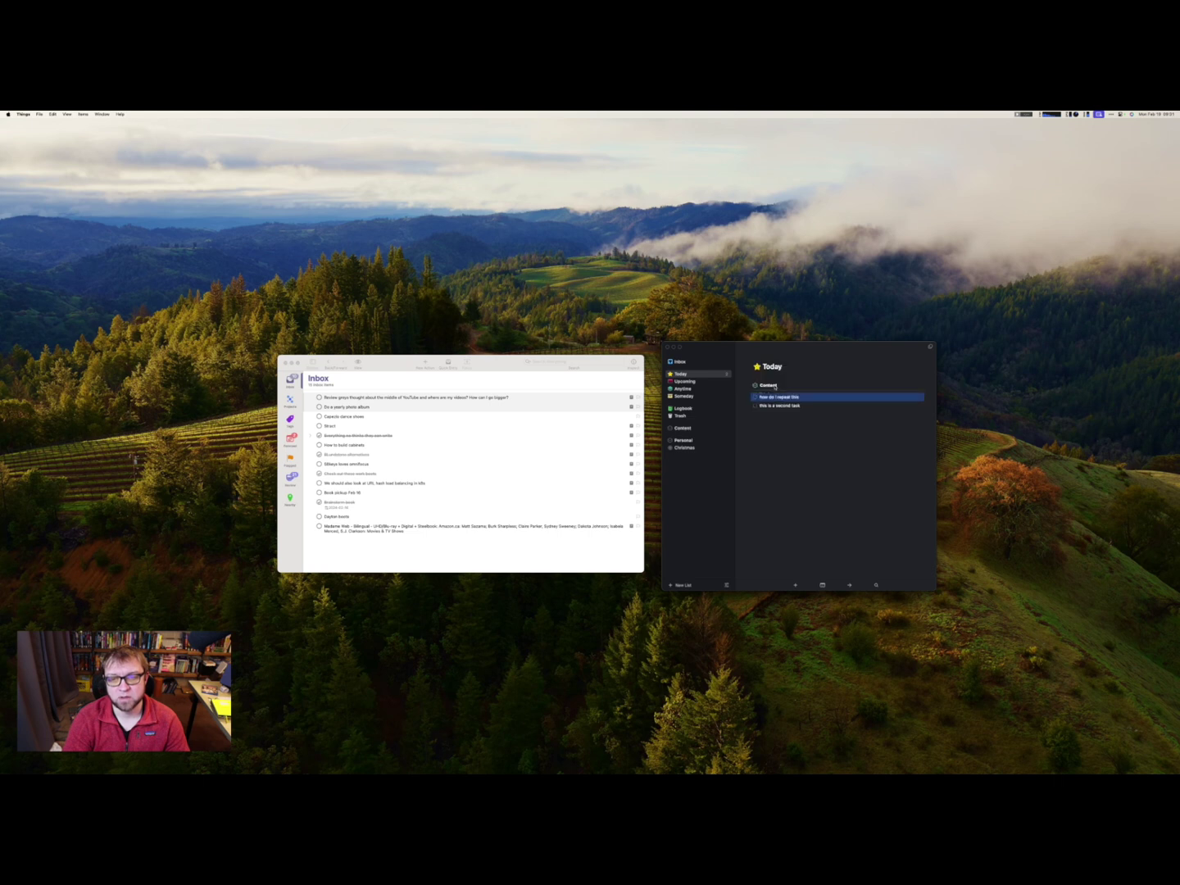
click(801, 435)
click(345, 489)
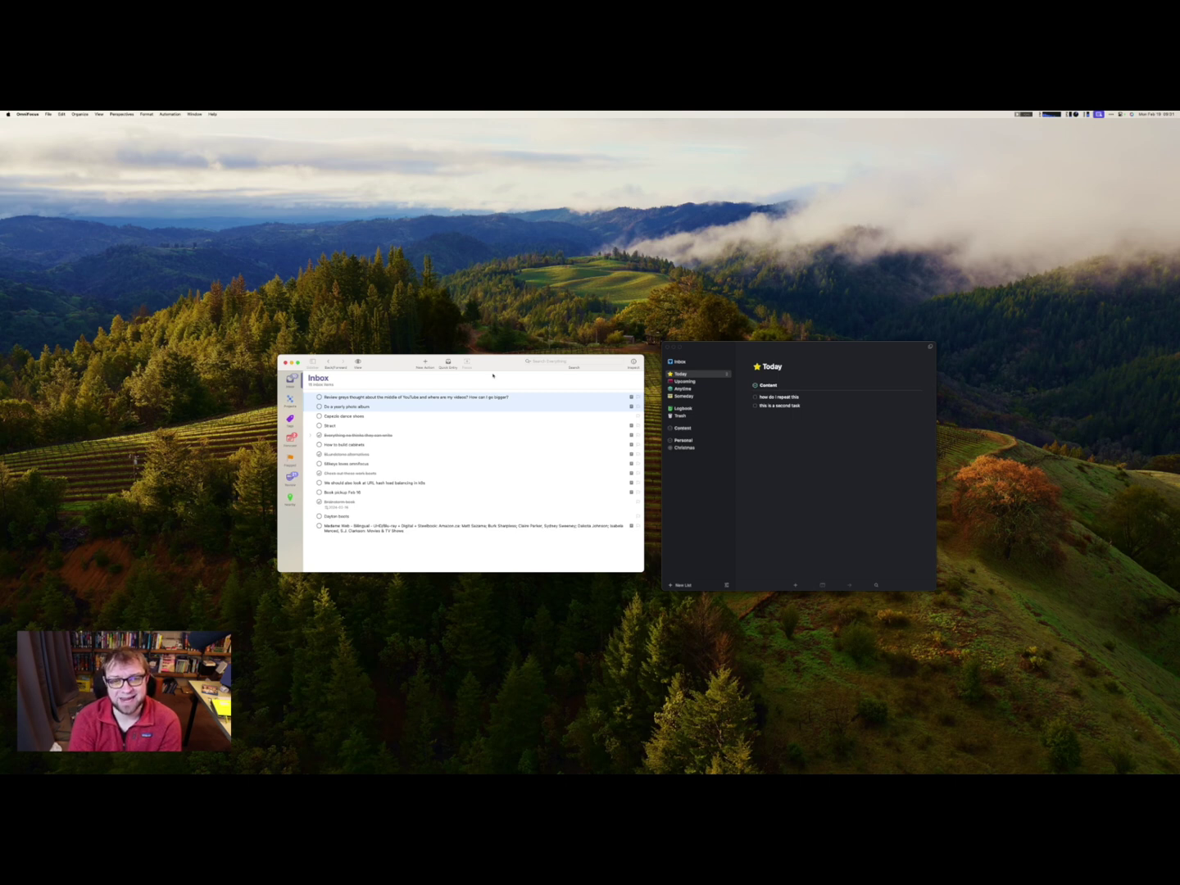
click(435, 397)
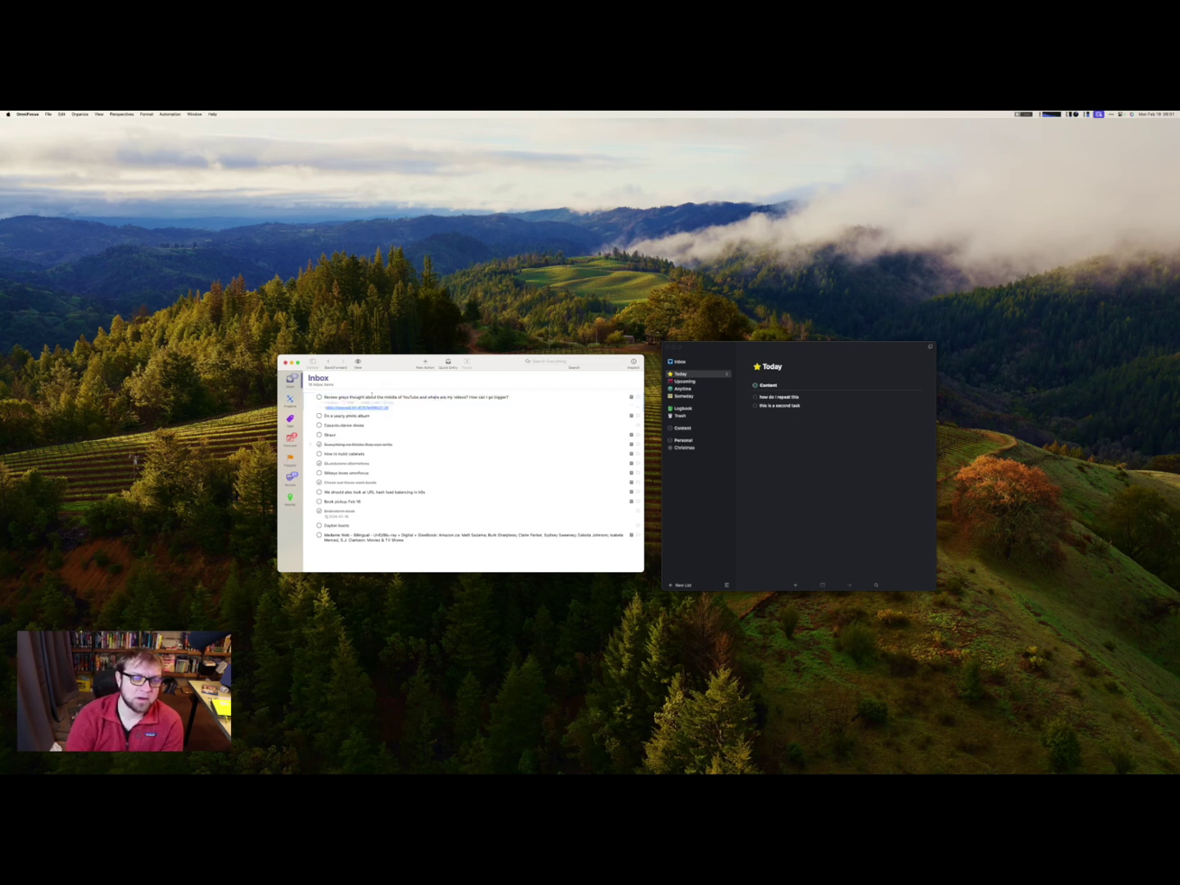
key(Escape)
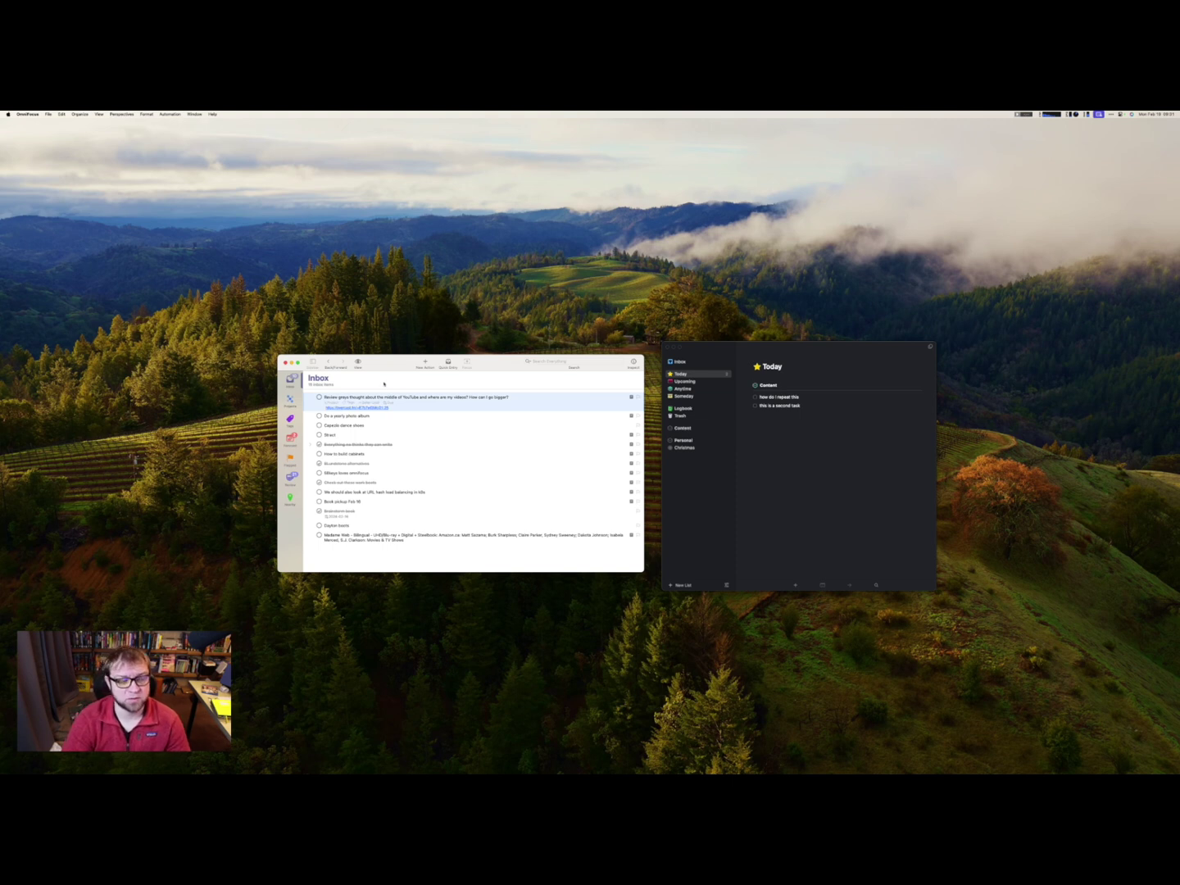
key(super+apostrophe)
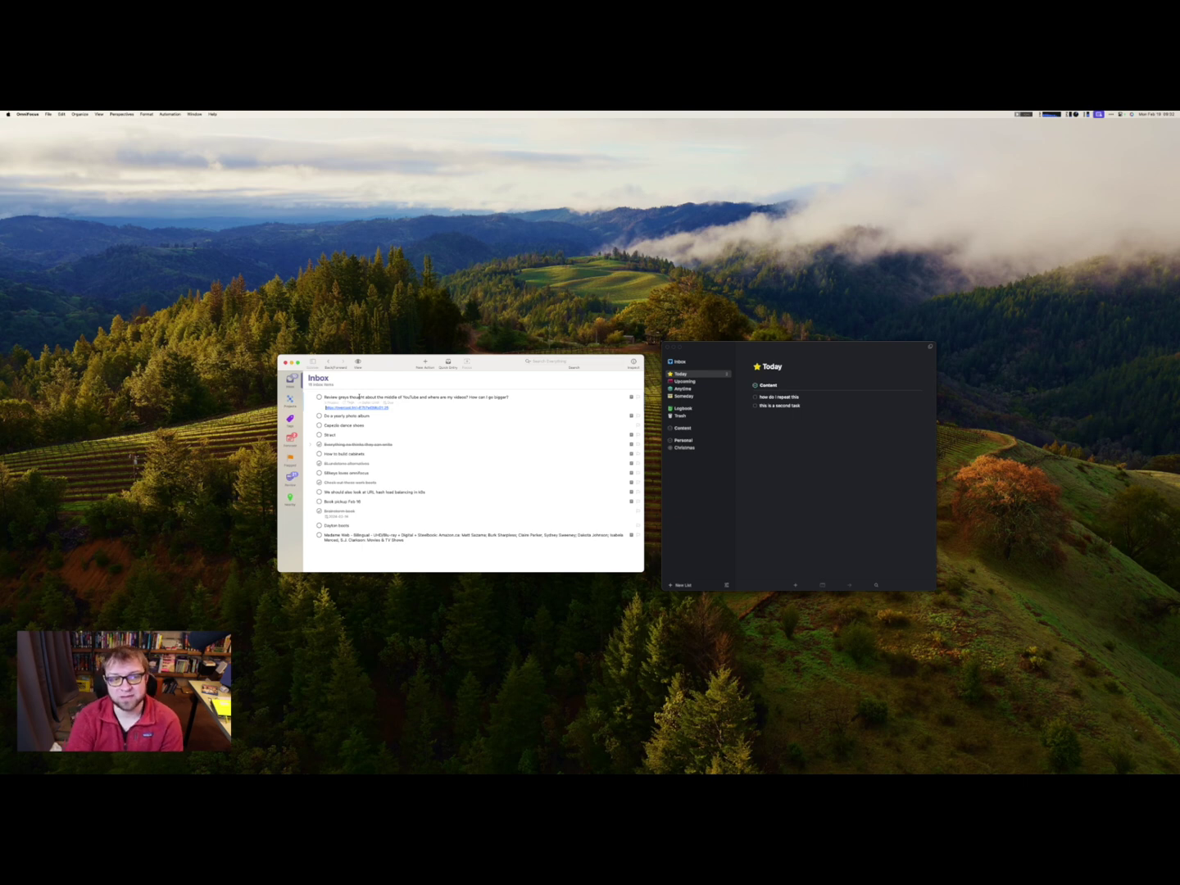
drag(504, 366, 511, 358)
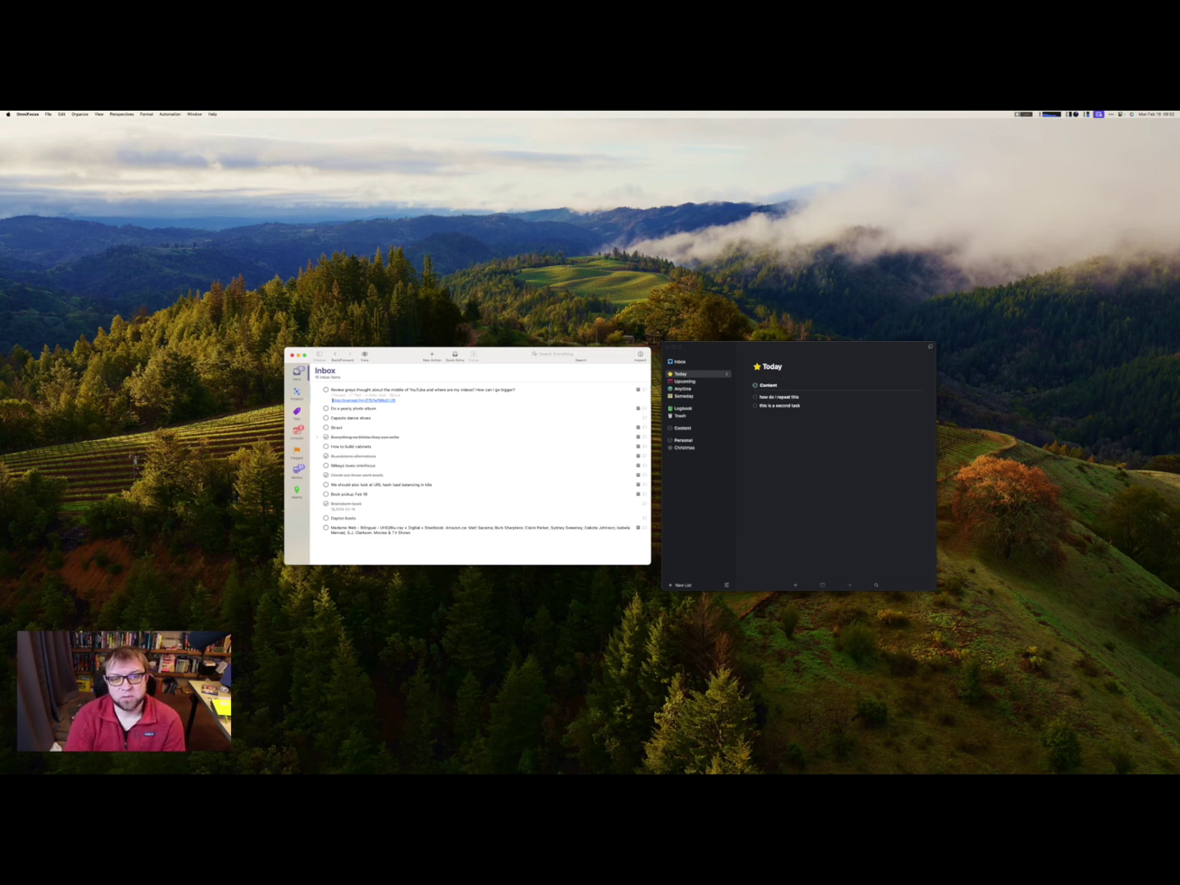
click(360, 408)
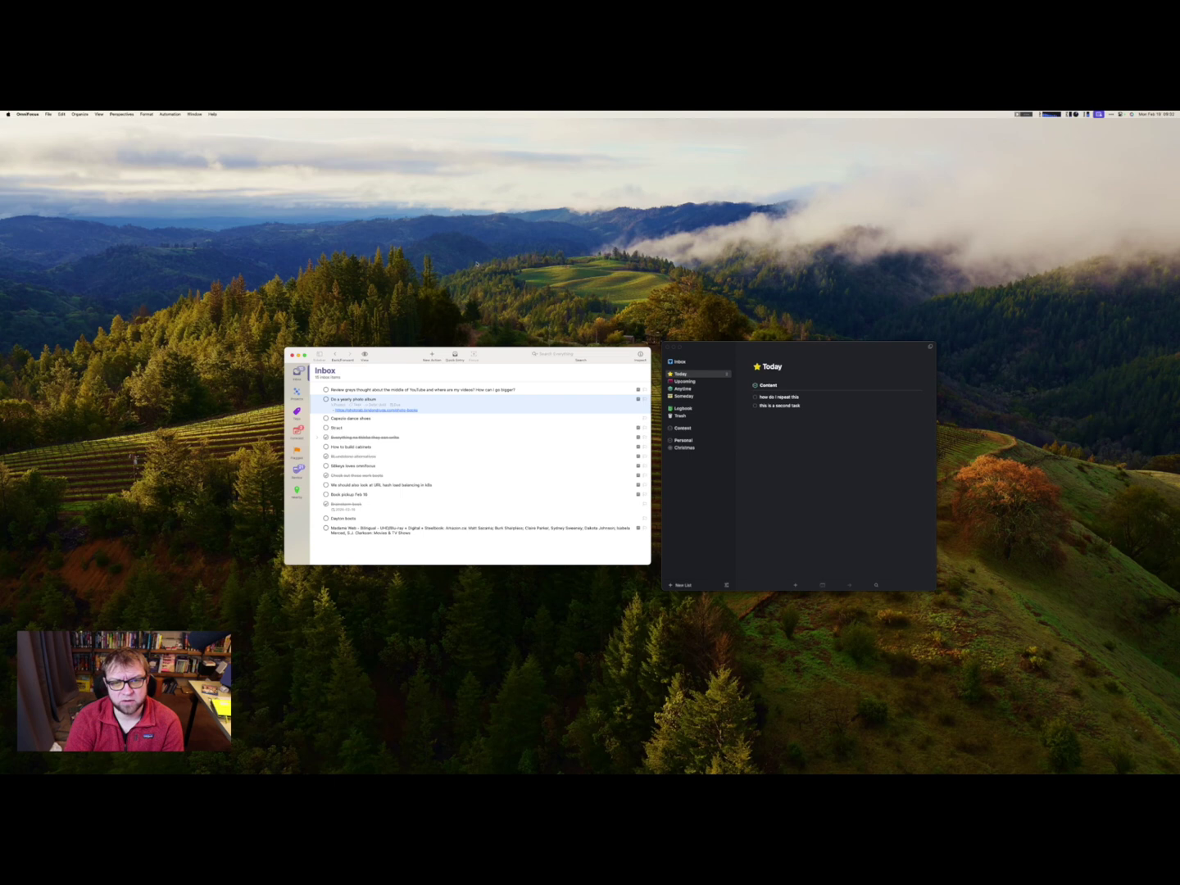
Make Do a yearly photo album repeat every year, then select 'how do i repeat this' in Things
click(640, 355)
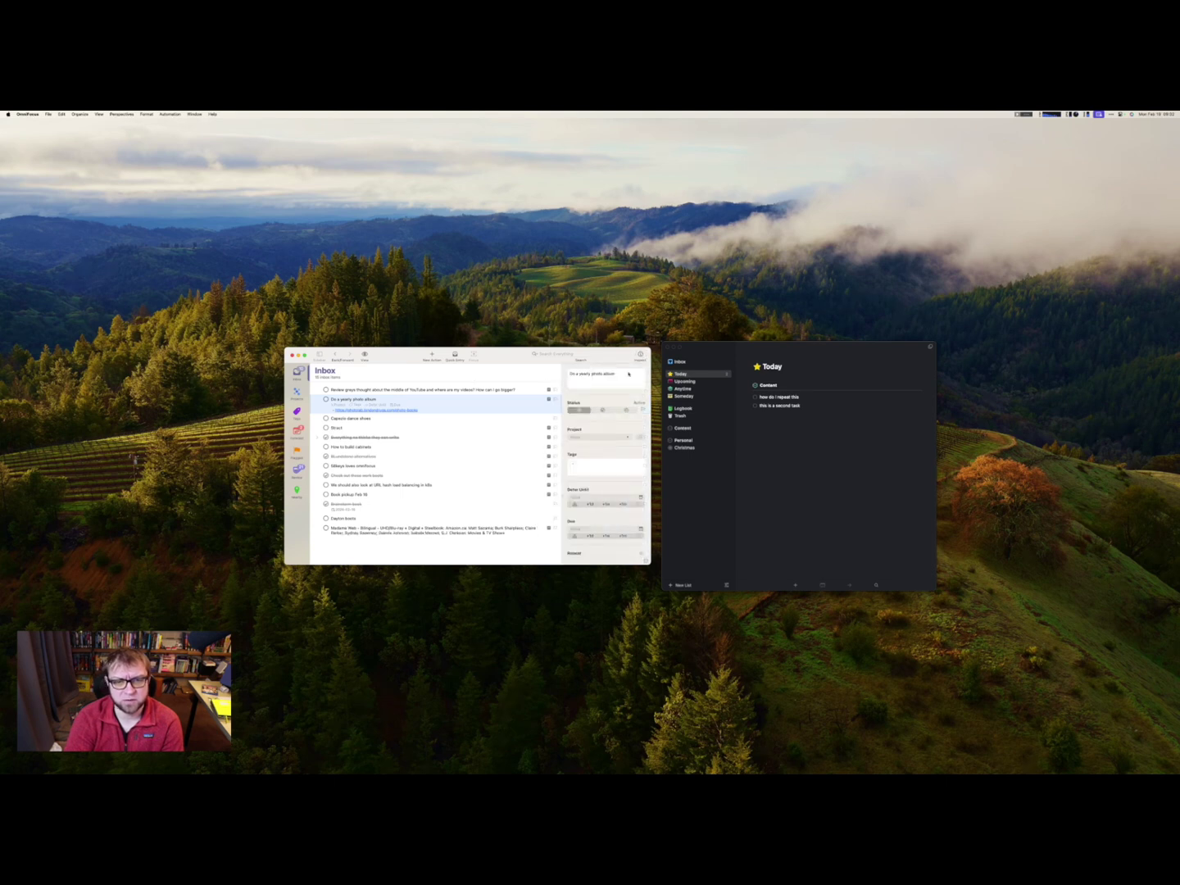
scroll(612, 445, down, 5)
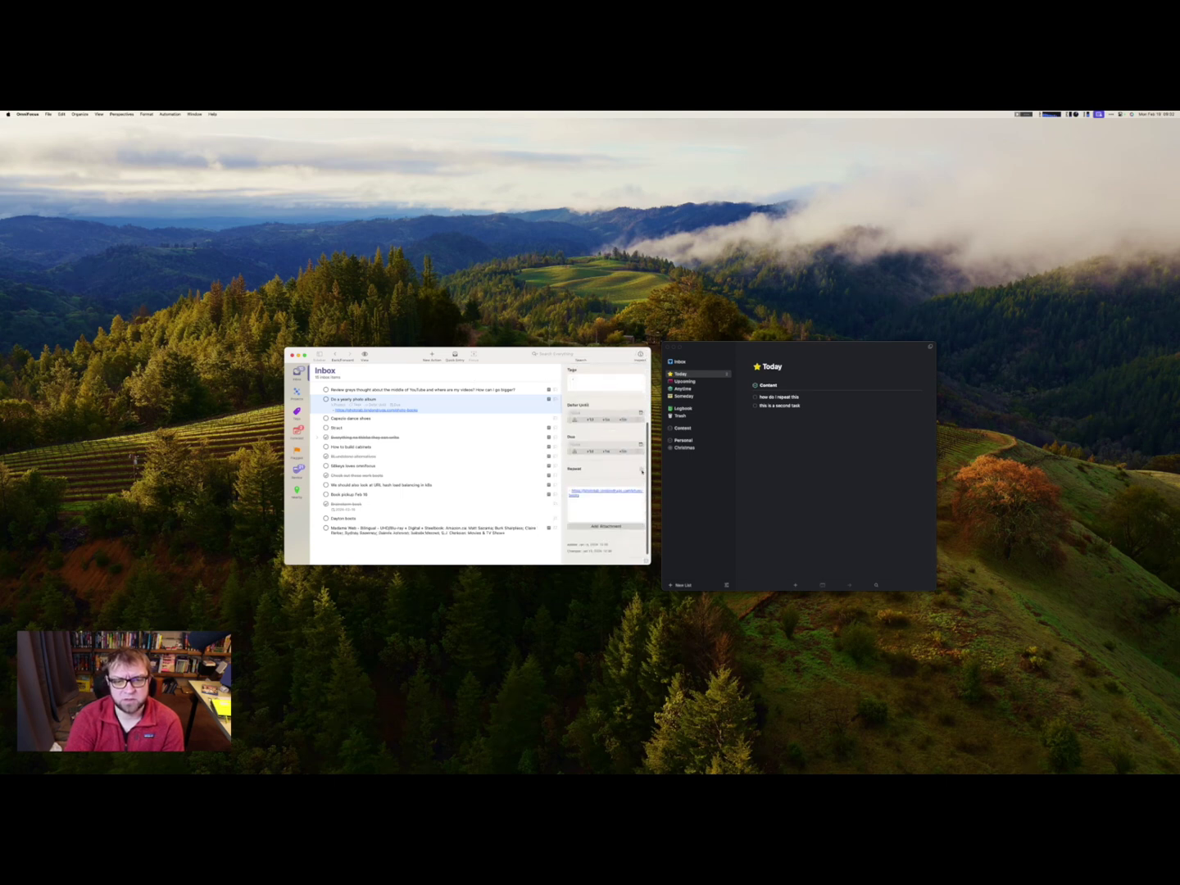
click(641, 470)
click(614, 475)
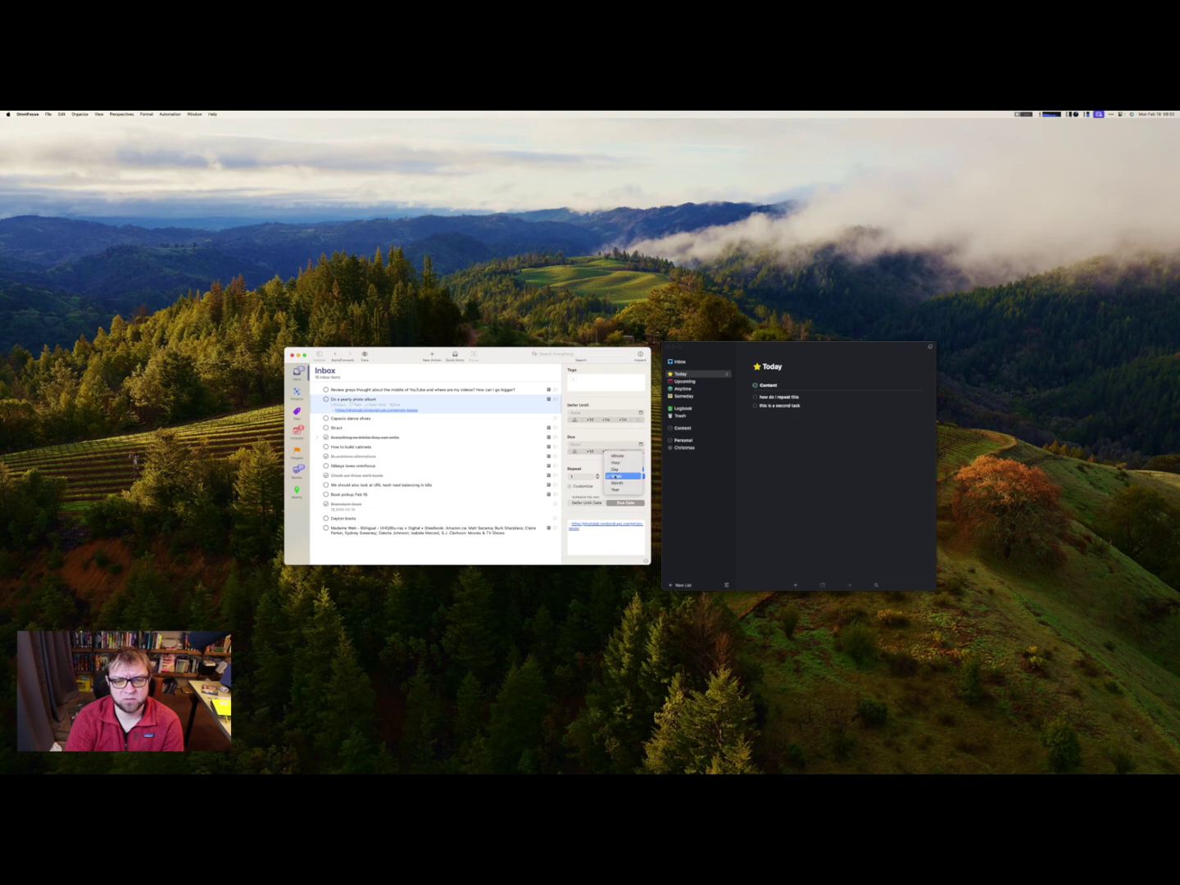
click(616, 491)
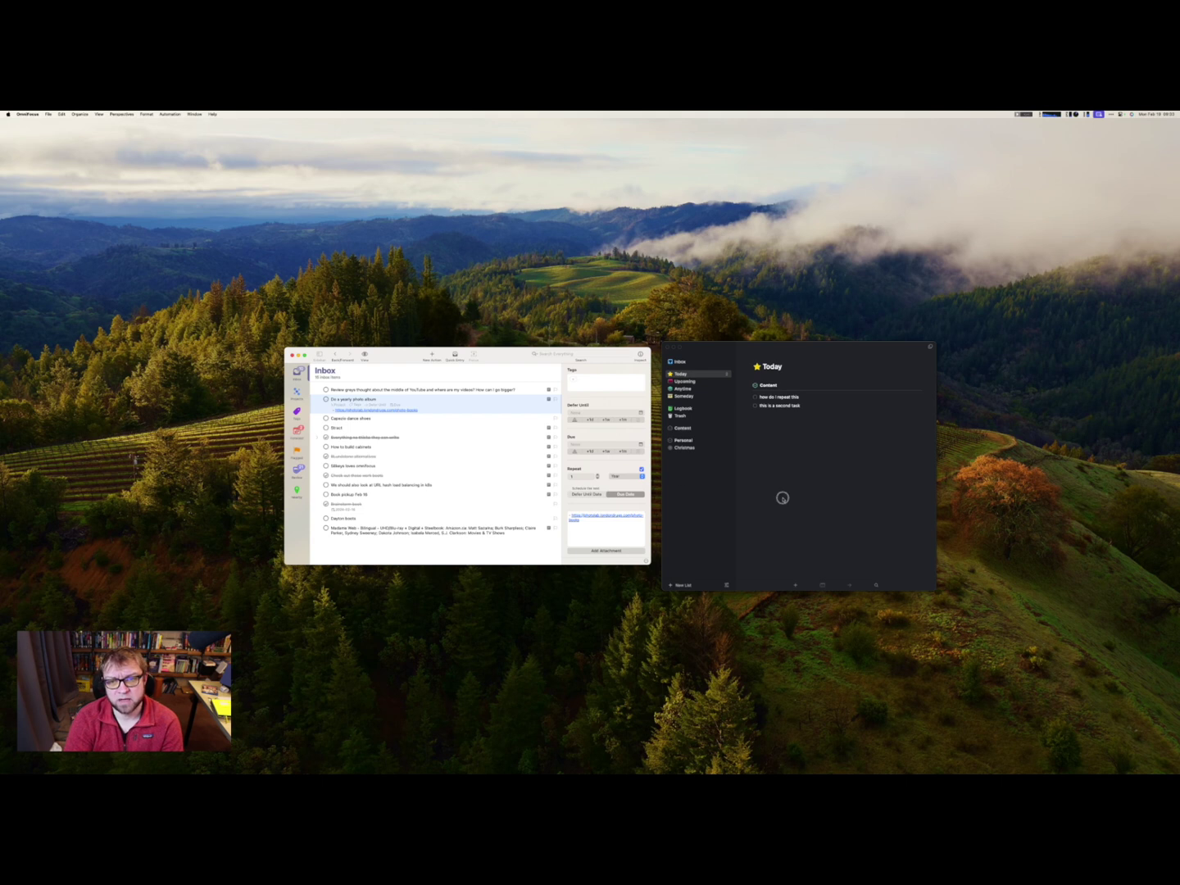
click(793, 398)
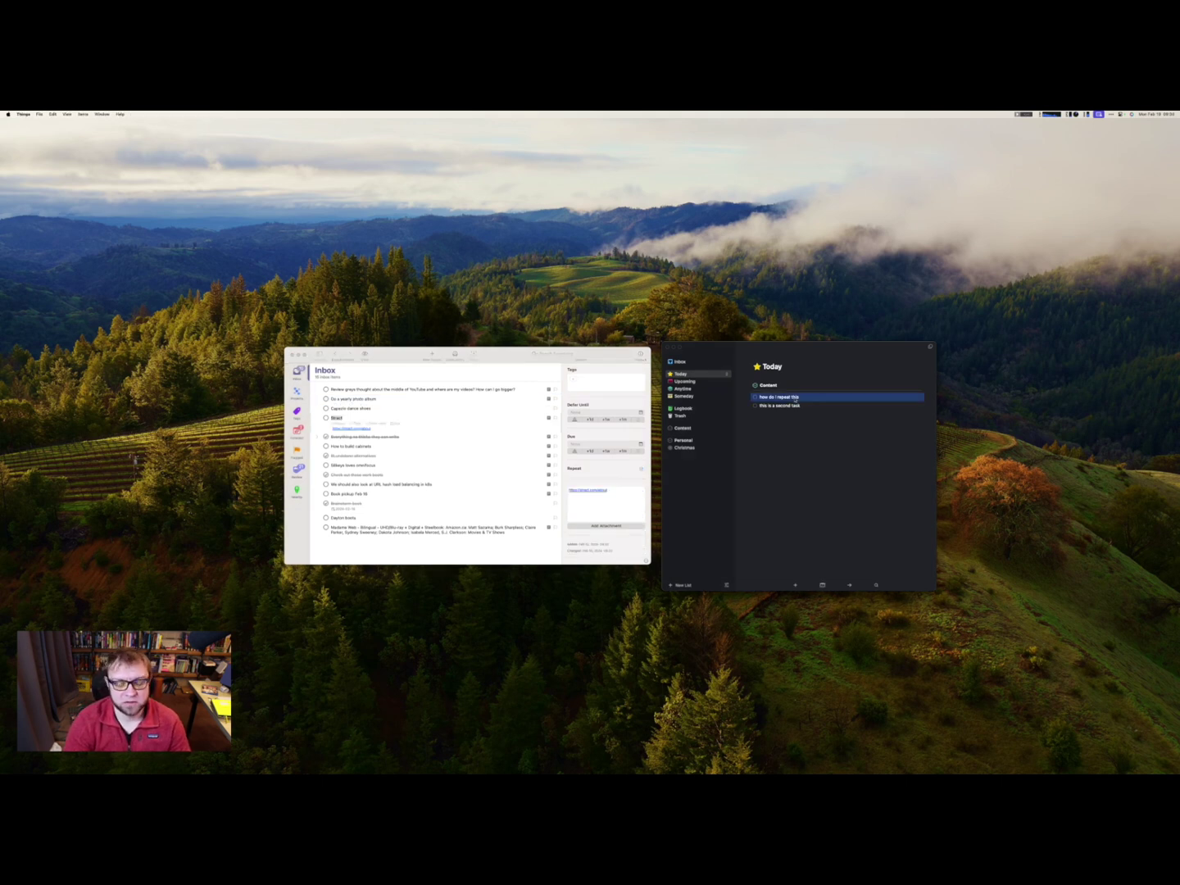
Open Things' repeat settings for the task, hide OmniFocus's details pane, then cancel the repeat
key(super+shift+r)
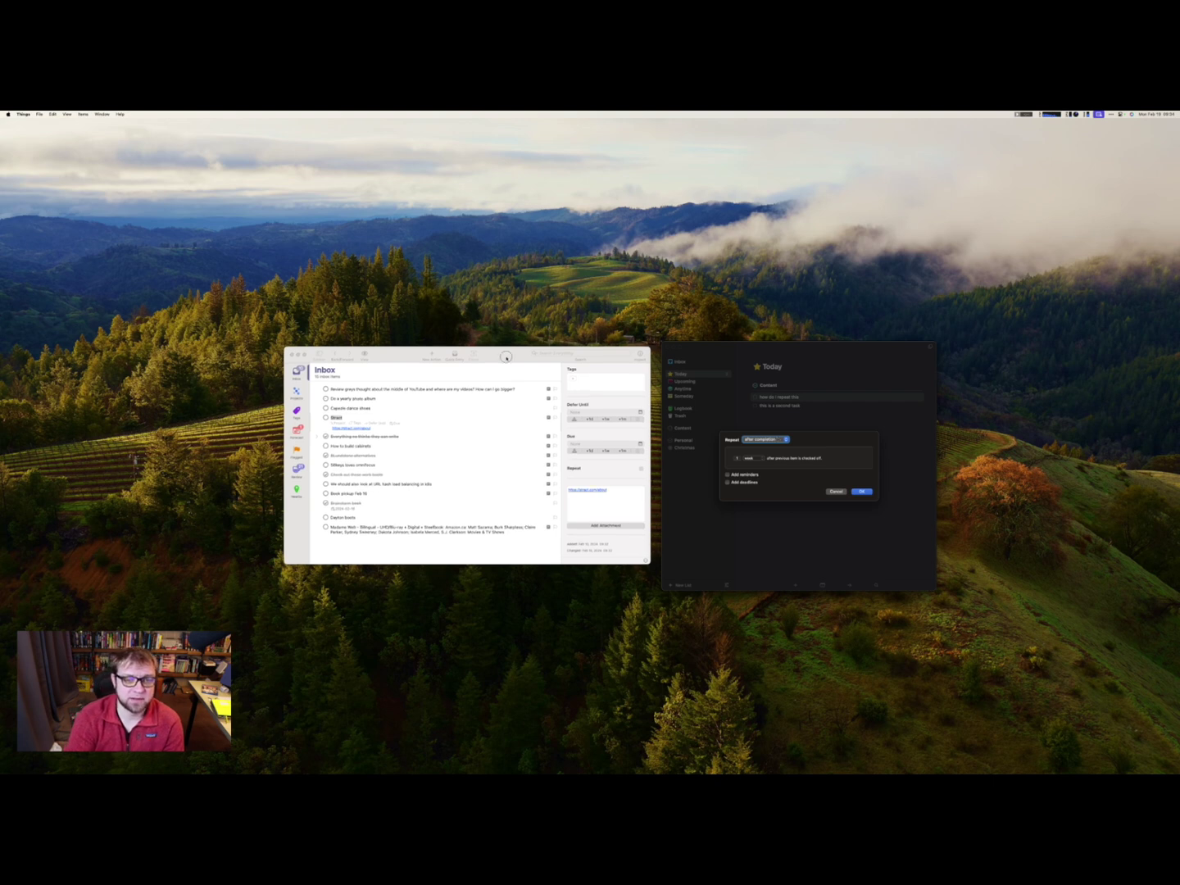
click(376, 429)
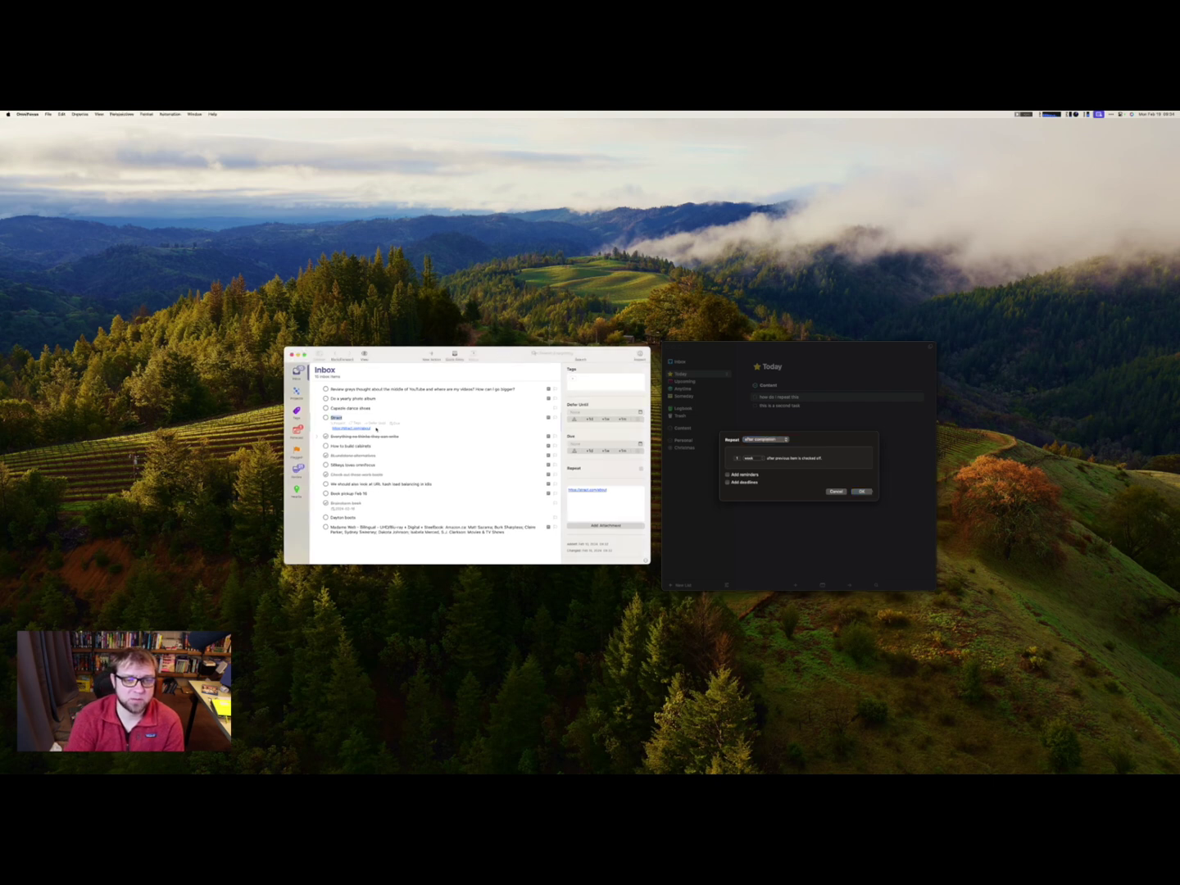
click(644, 359)
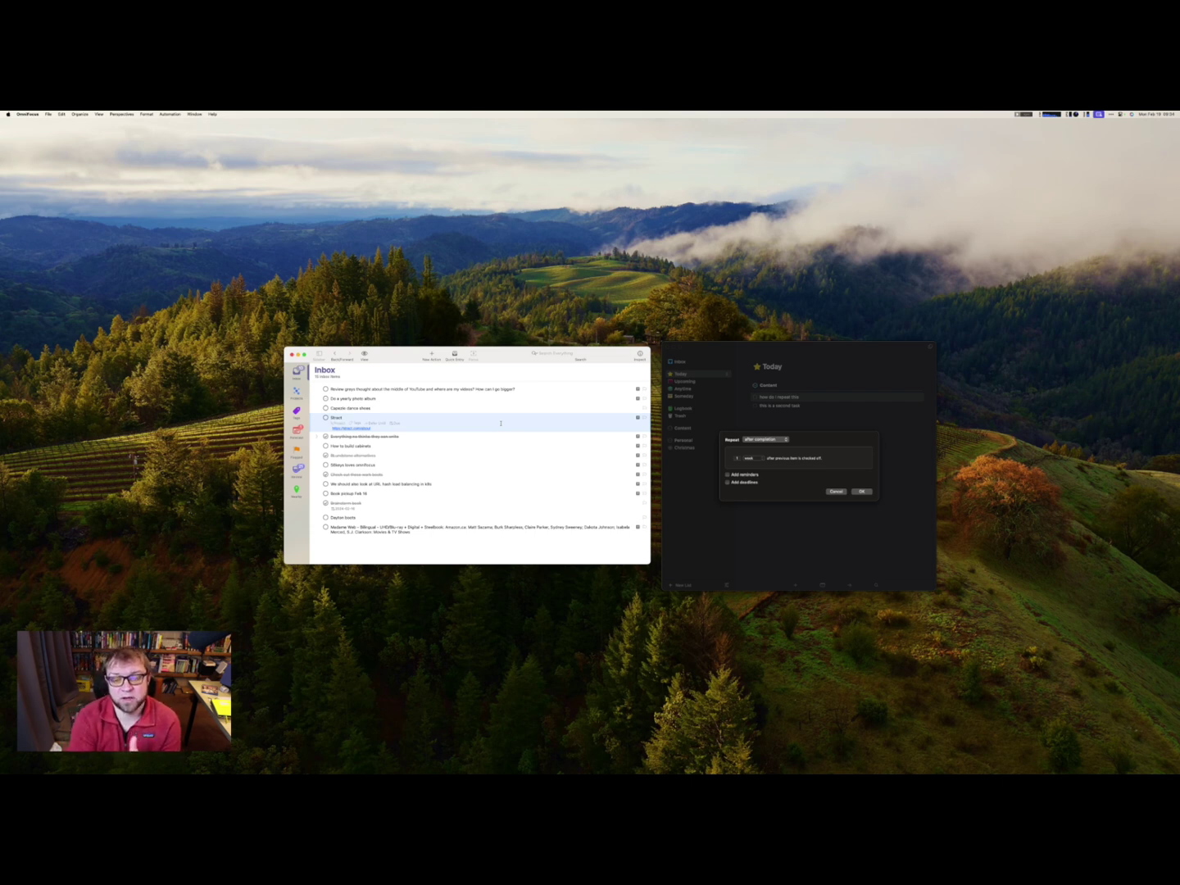
click(835, 491)
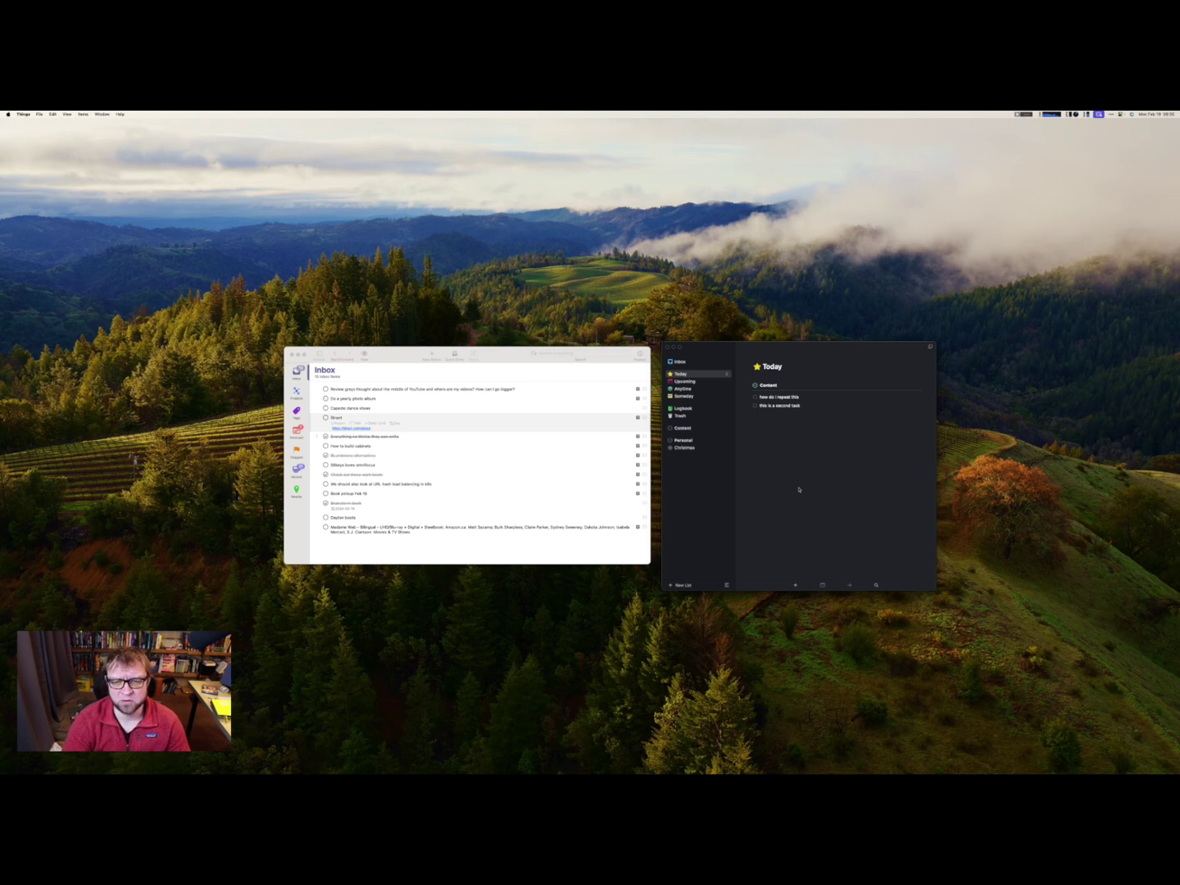
text(chi)
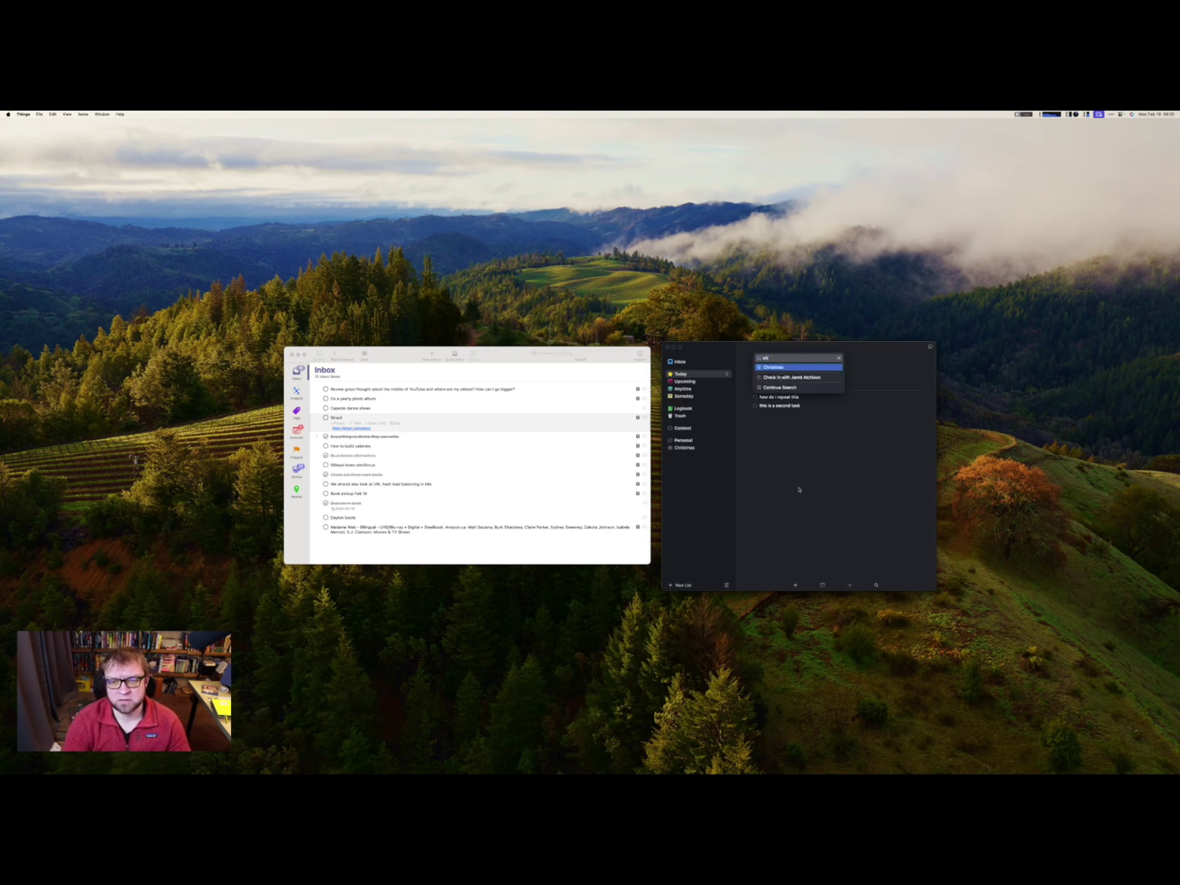
key(super+Return)
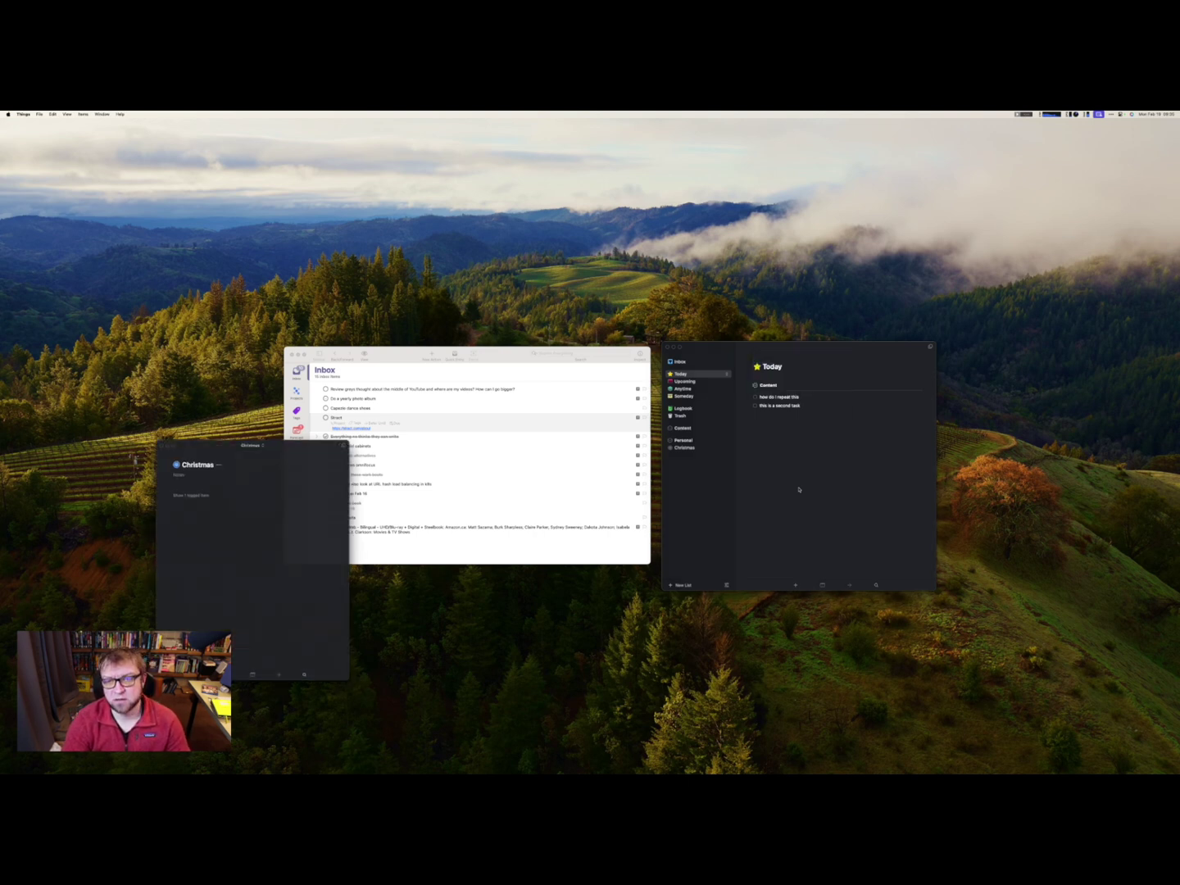
drag(305, 448, 582, 353)
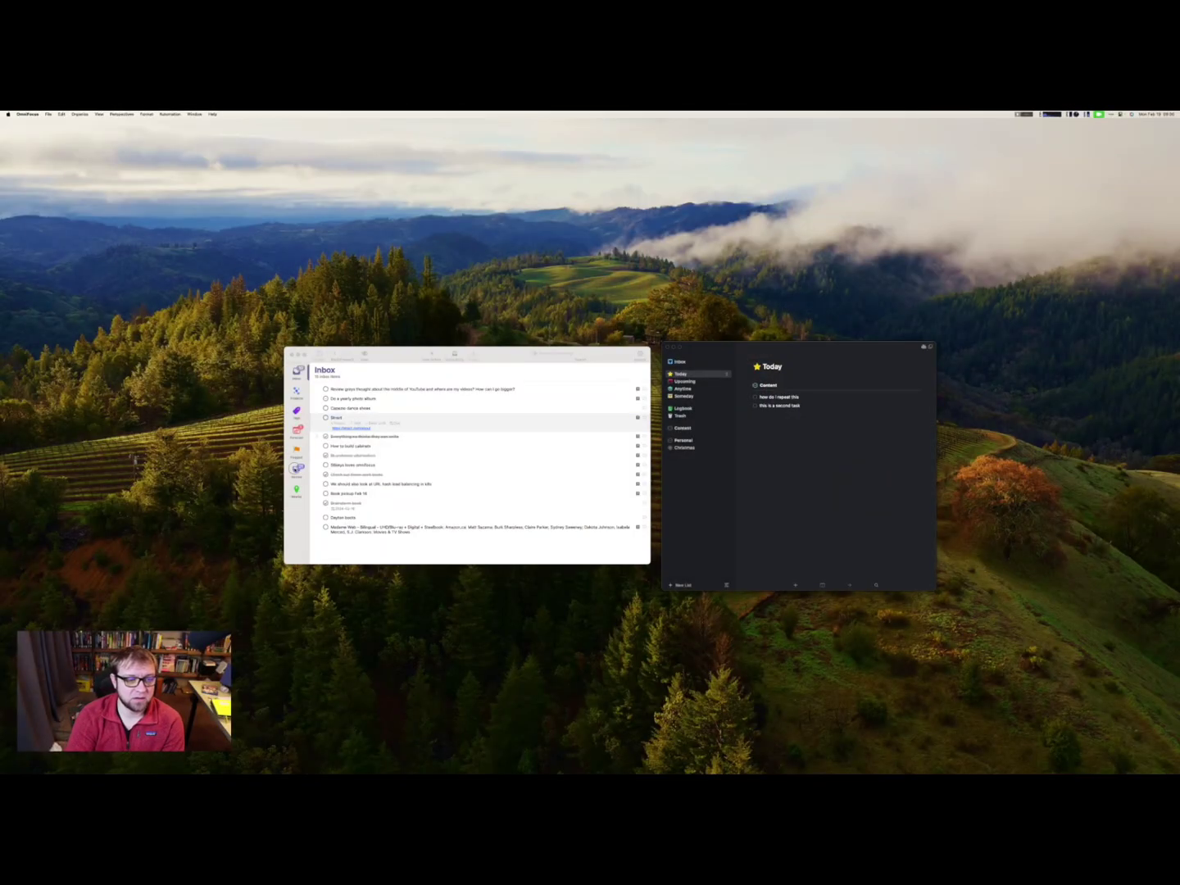
Start the OmniFocus project review and mark the first projects reviewed through Move Focus to Godaddy
click(349, 394)
click(298, 465)
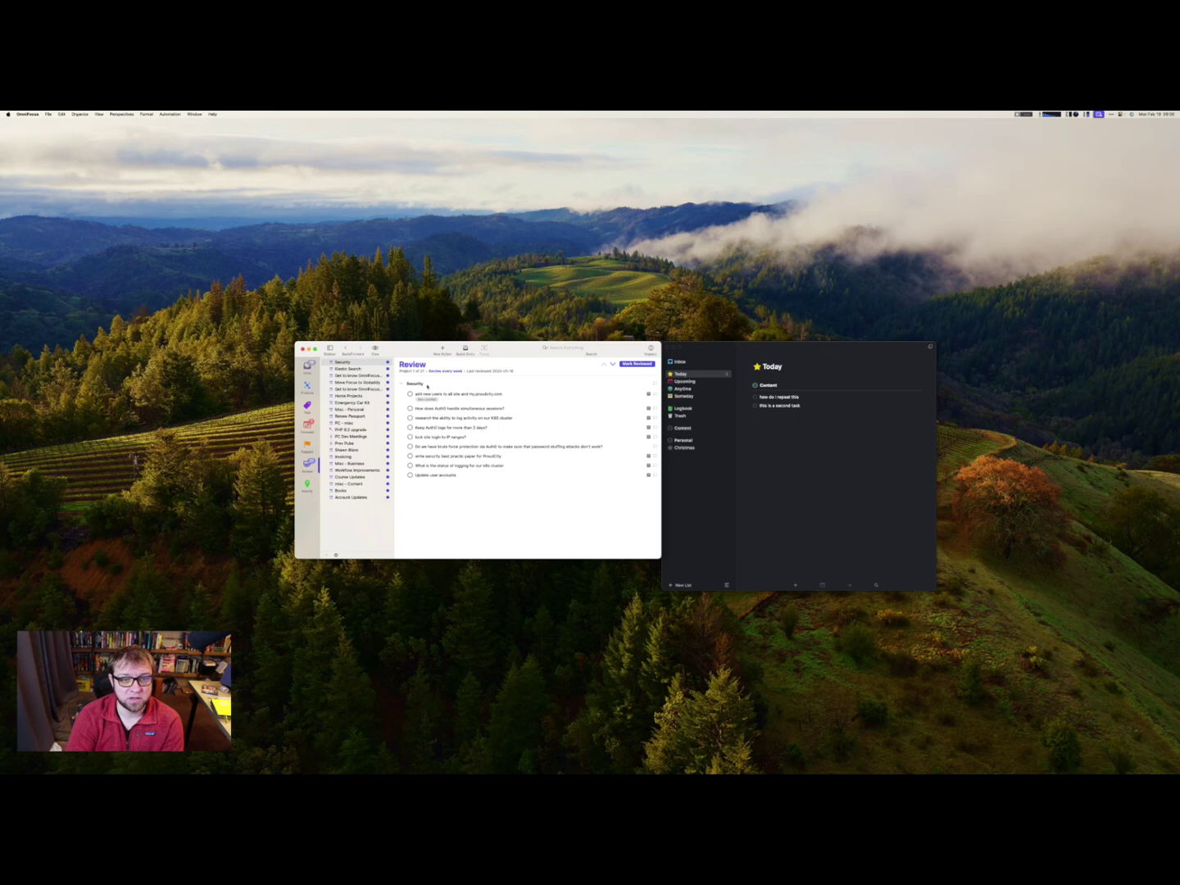
click(640, 364)
click(641, 365)
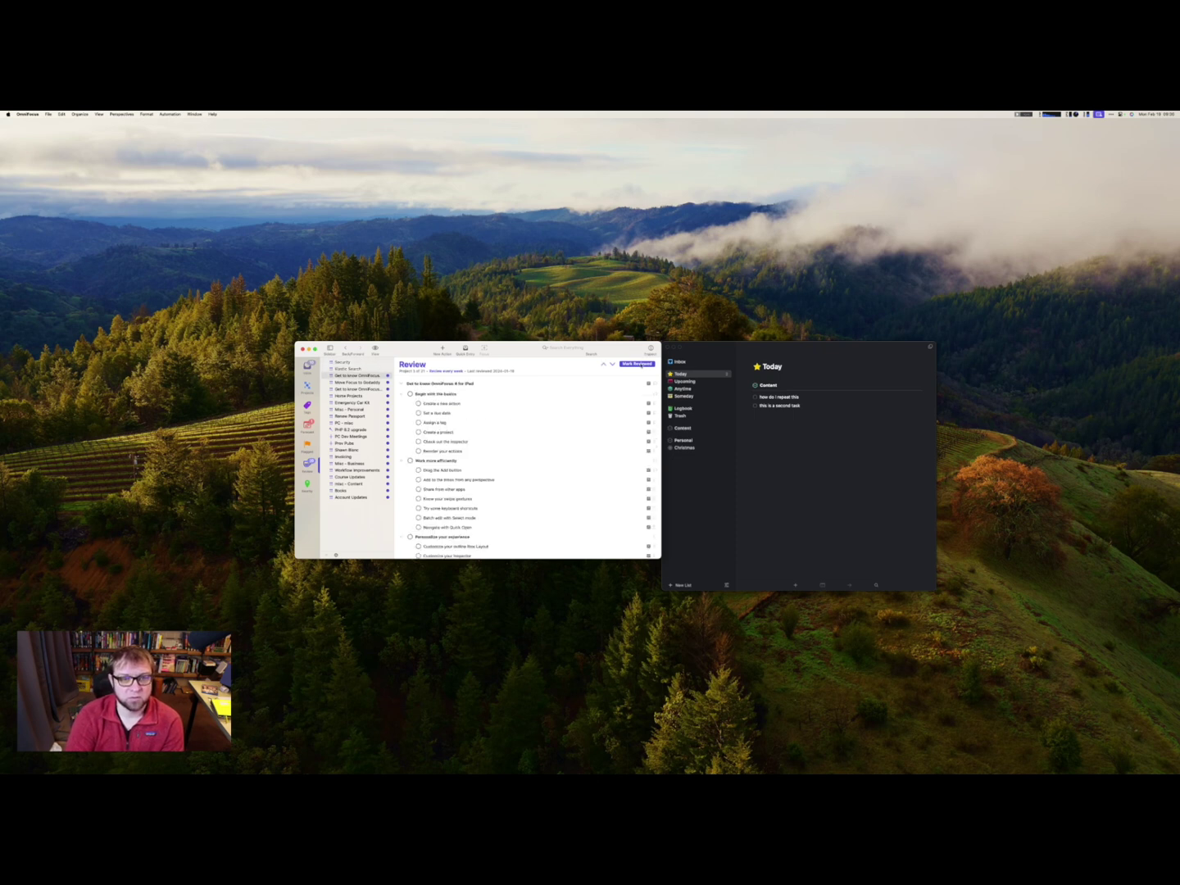
click(641, 365)
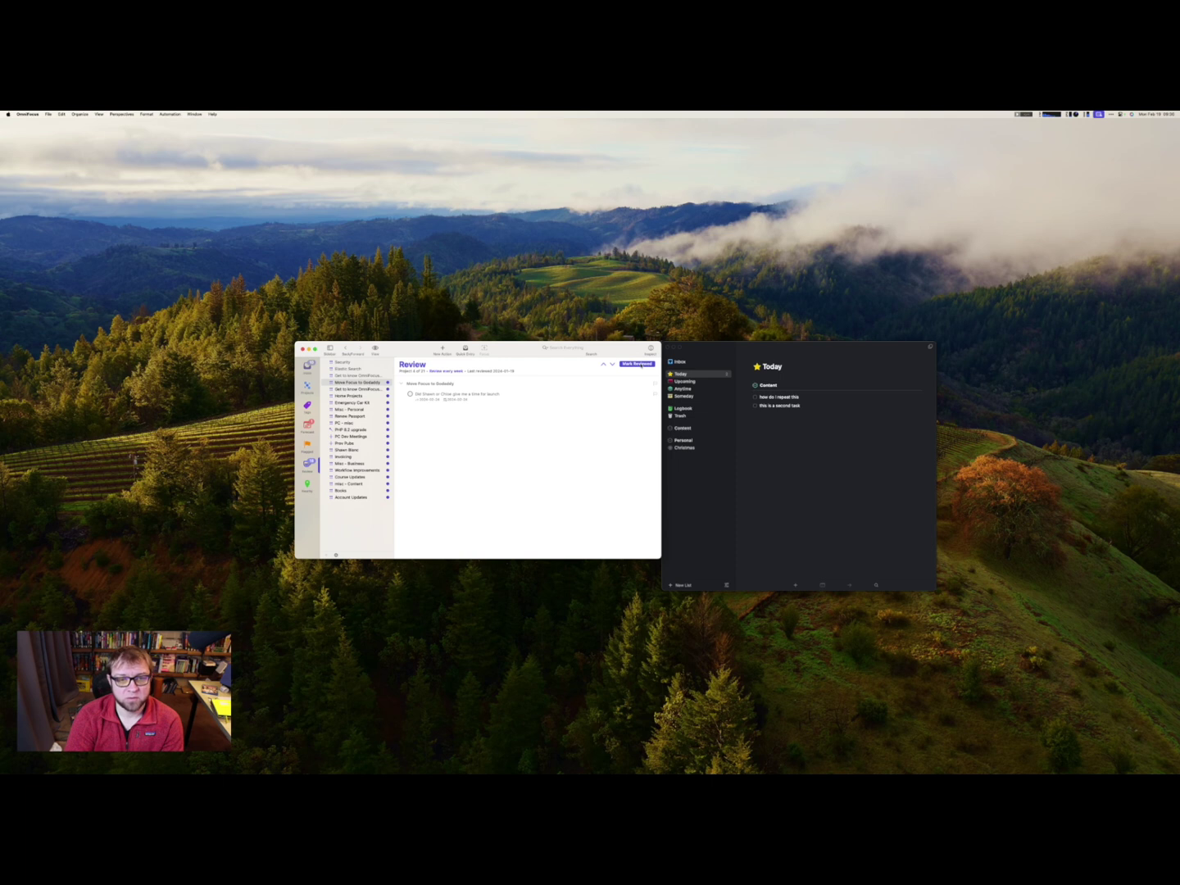
click(641, 365)
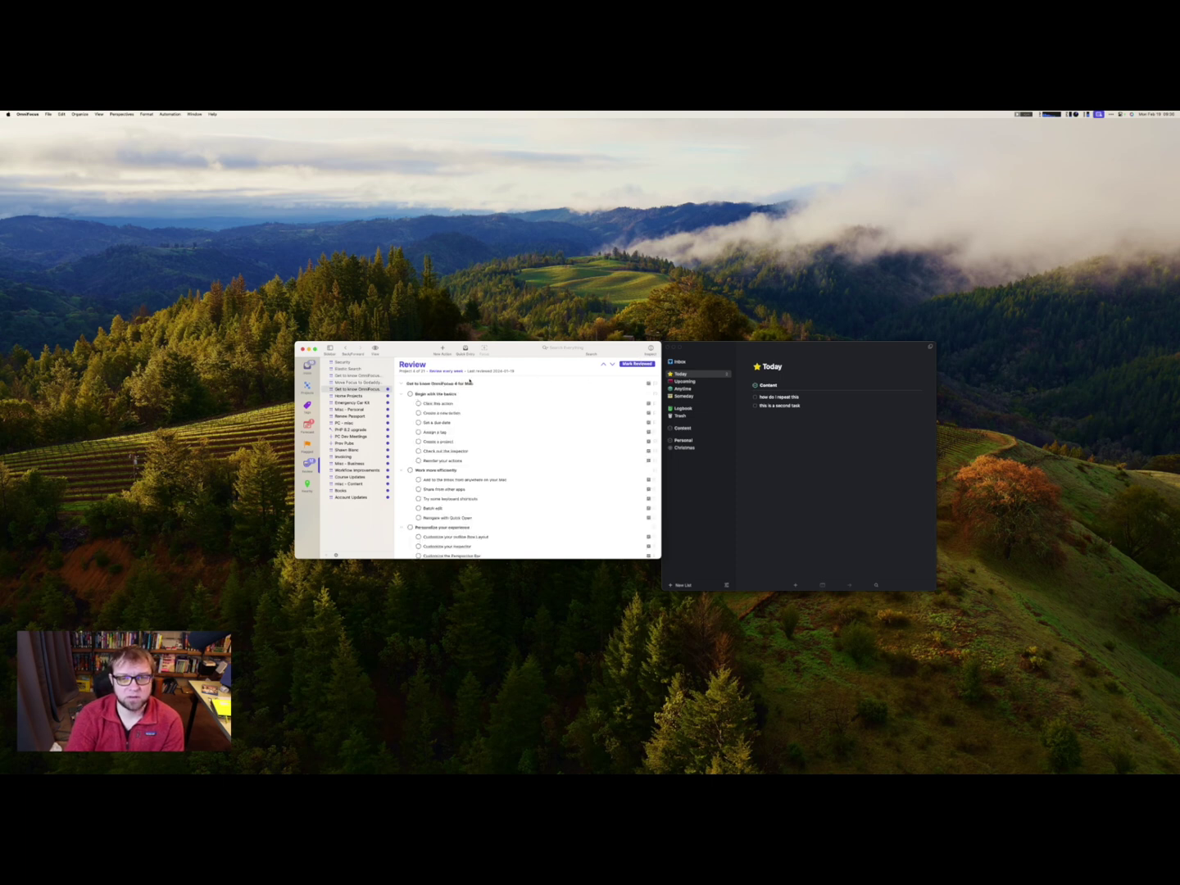
Drop the Get to know OmniFocus 4 for Mac project, then mark it and Home Projects reviewed
click(650, 348)
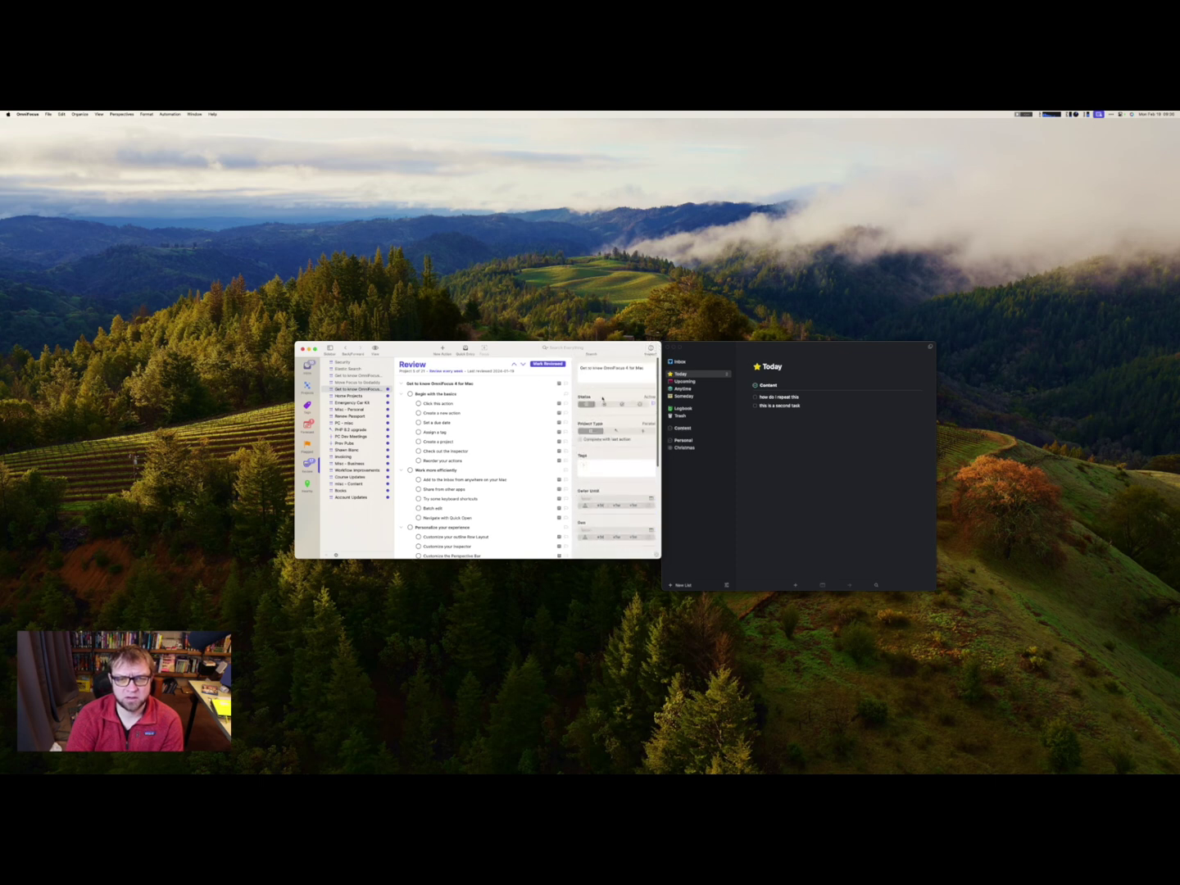
click(641, 404)
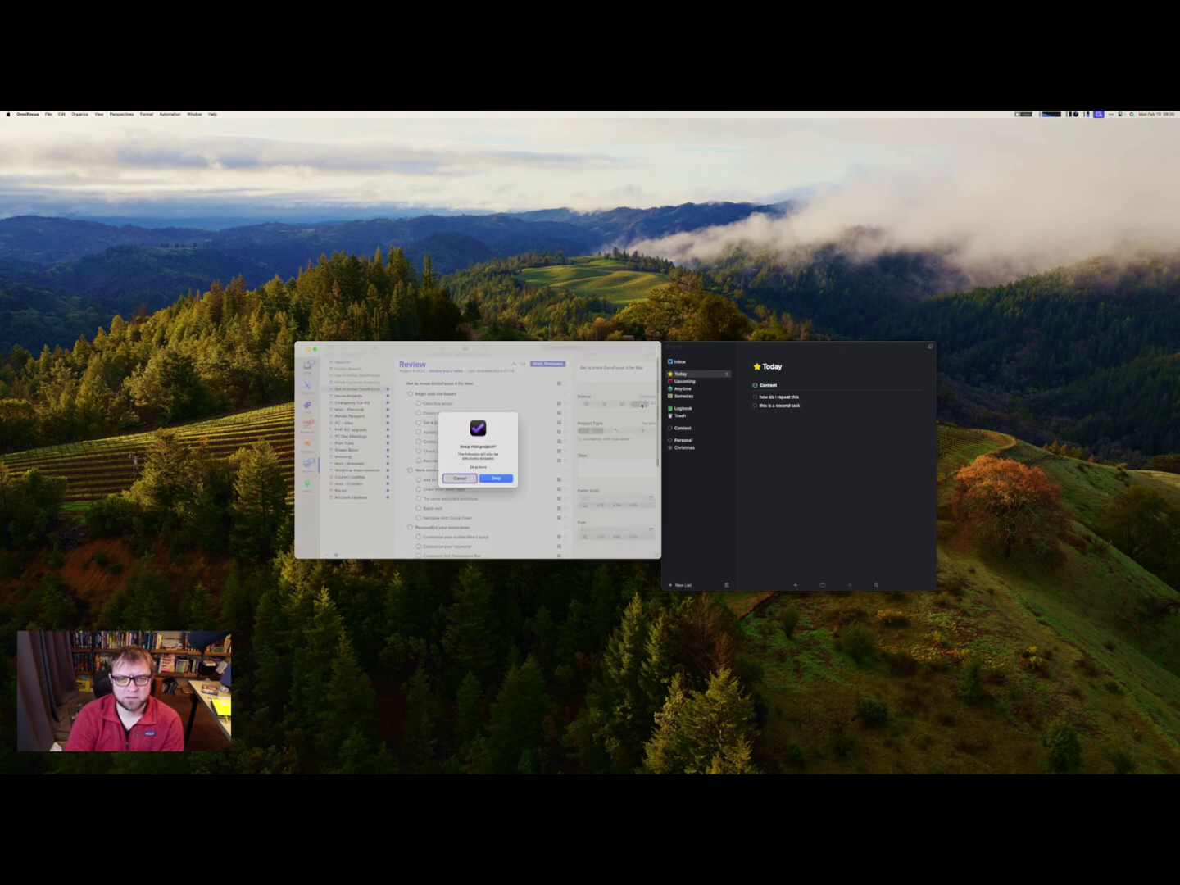
click(497, 478)
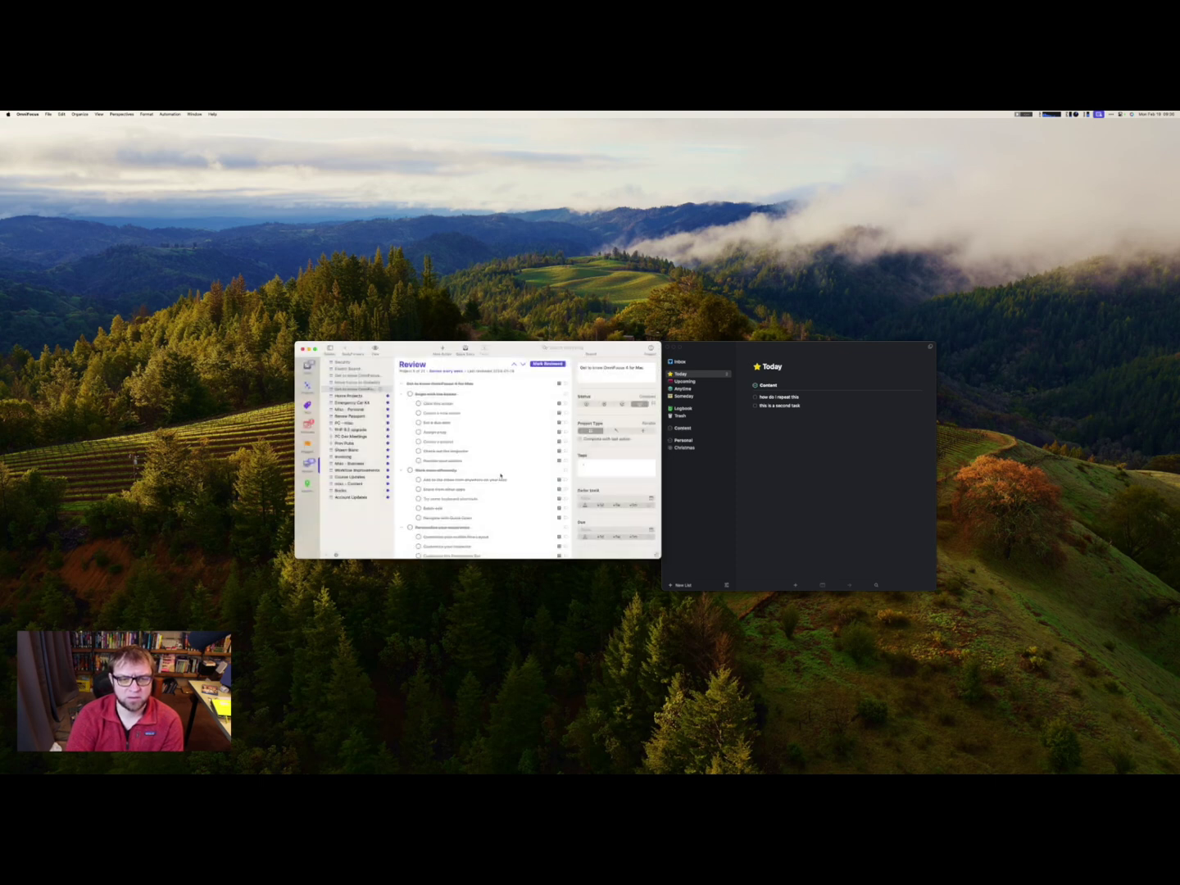
click(554, 365)
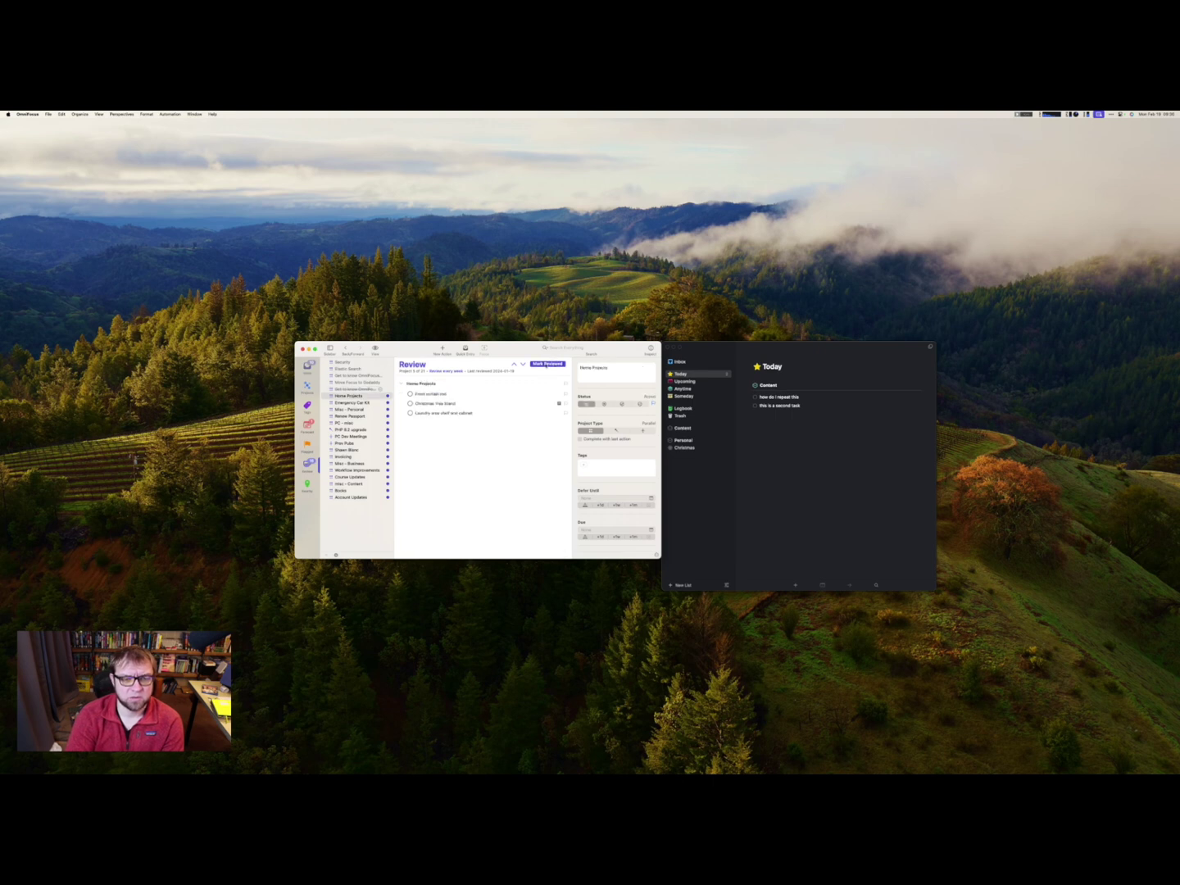
click(547, 364)
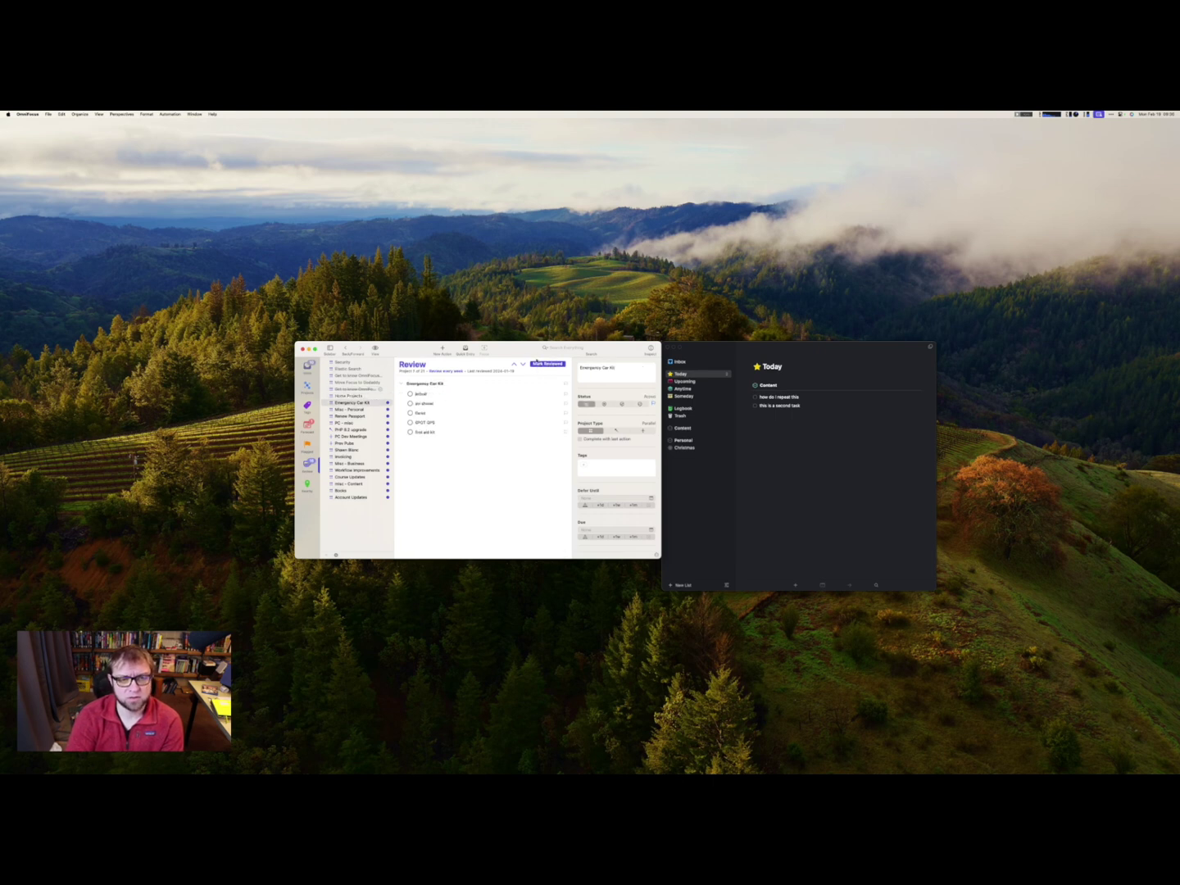
Add a 'tire repair' action below first aid kit in Emergency Car Kit, then review on to Renew Passport
click(433, 432)
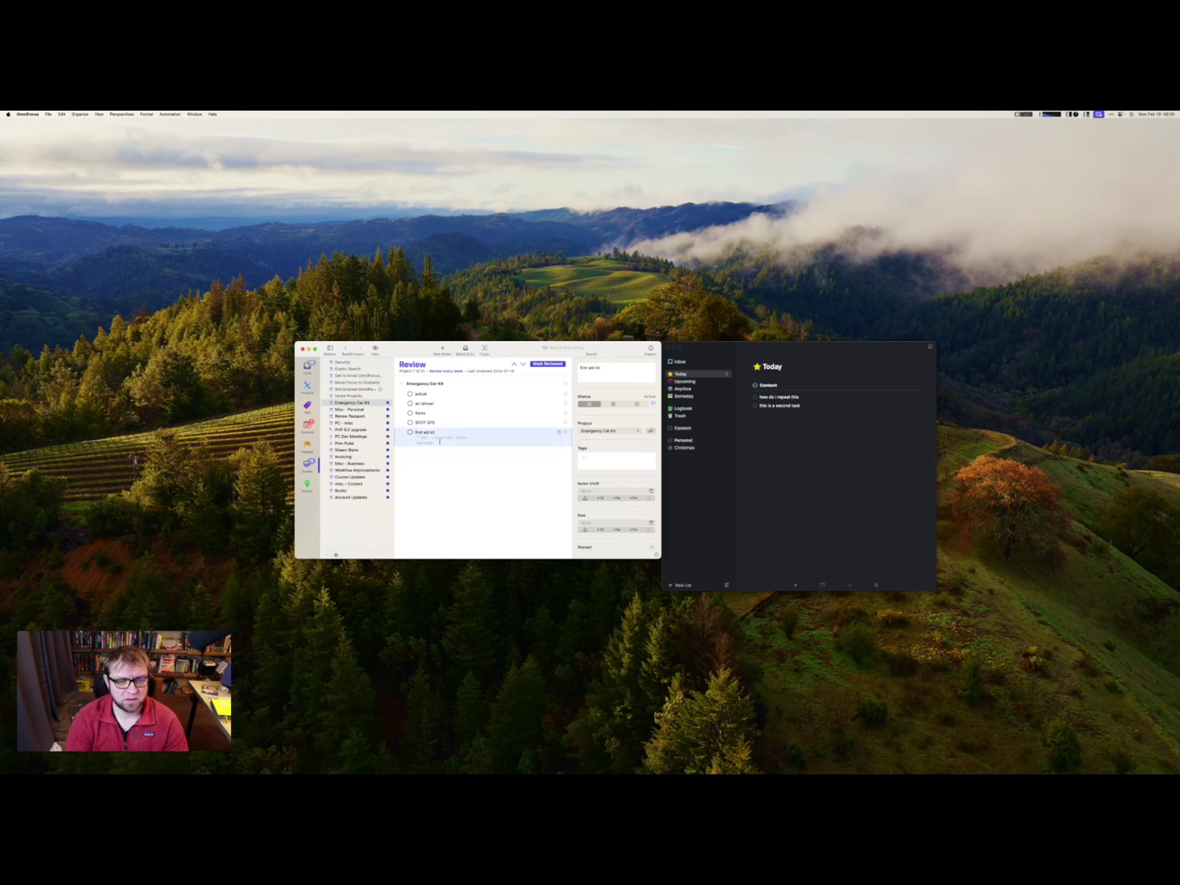
key(super+n)
text(tire repair ki)
key(BackSpace)
key(BackSpace)
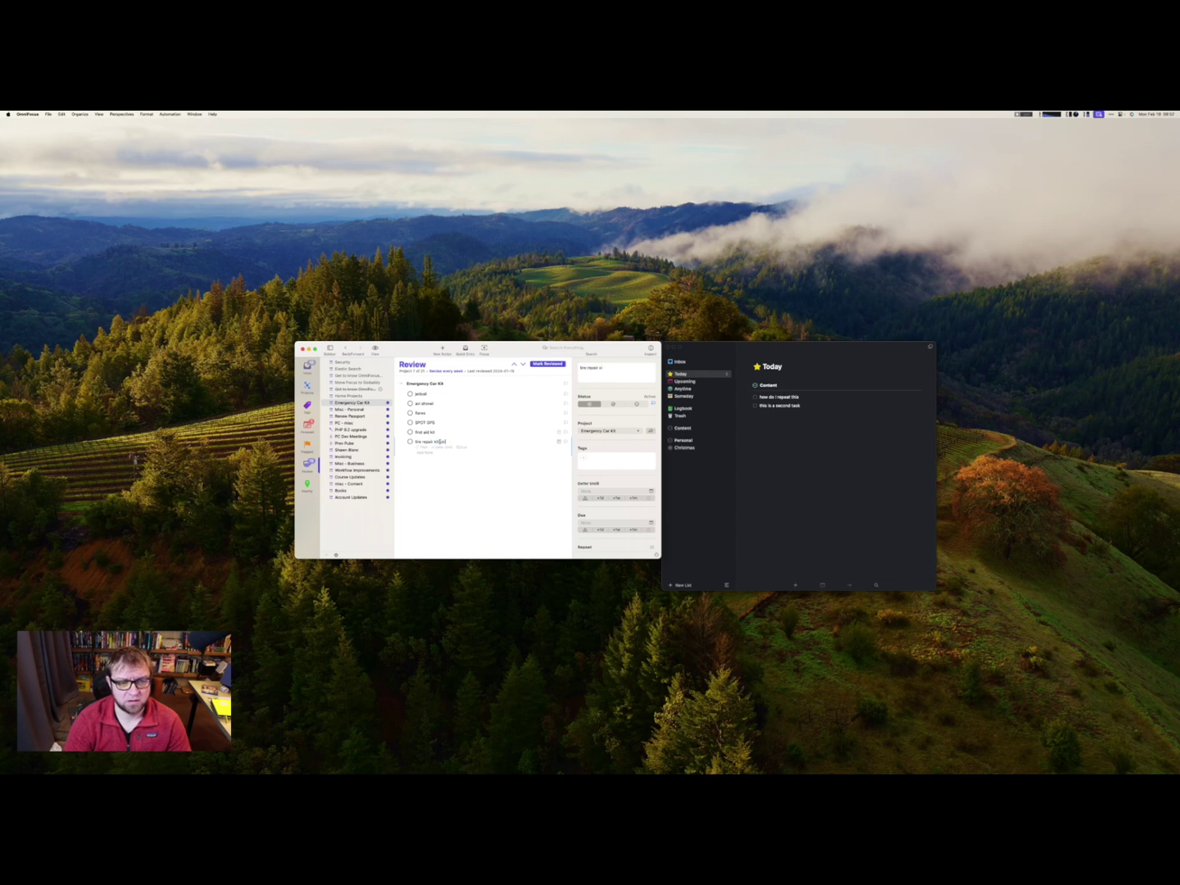
key(Escape)
click(548, 363)
click(547, 363)
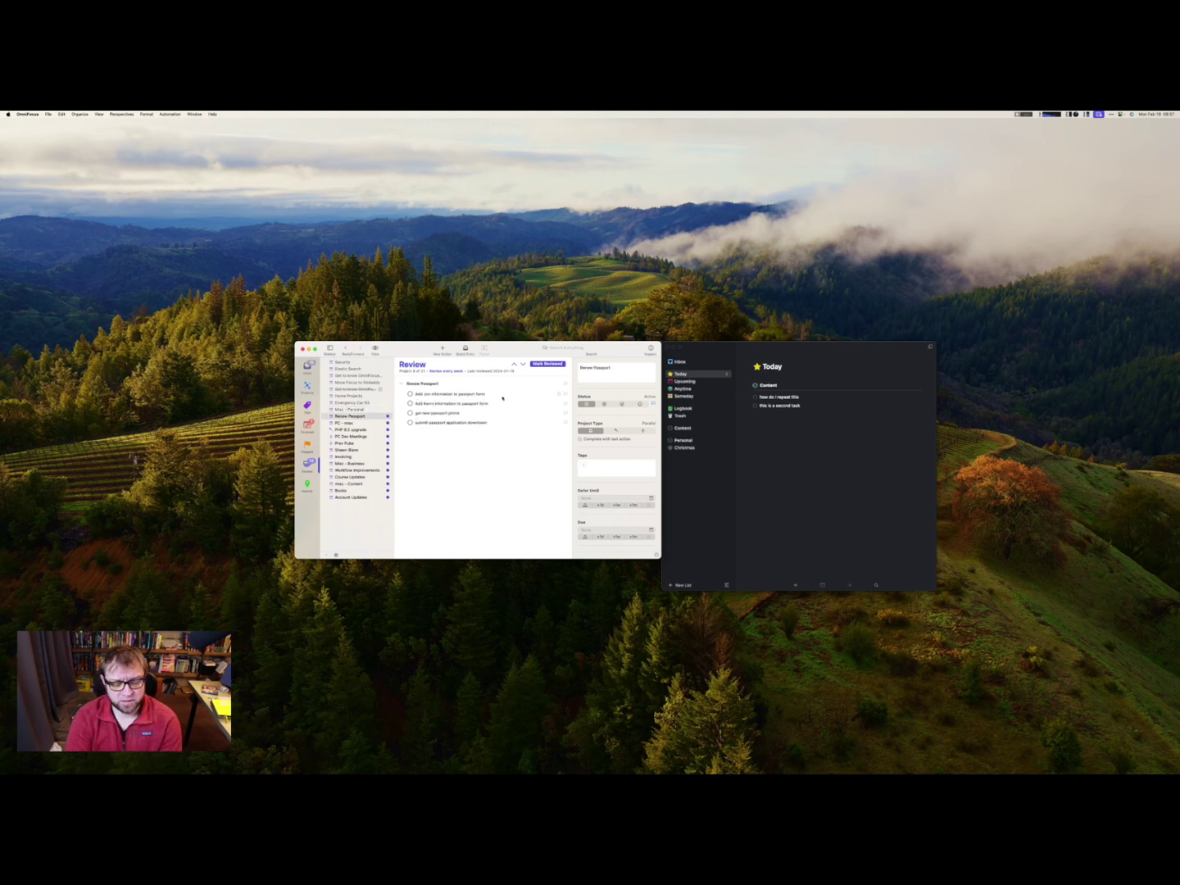